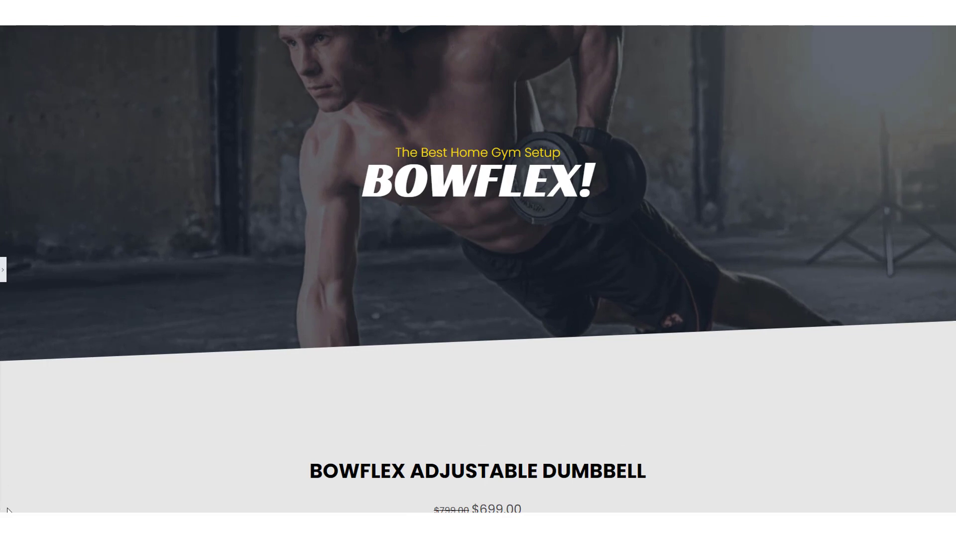
Search widgets for 'single' and drop Woo - Single Product into the grey section.
{"action": "scroll", "coordinate": [9, 510], "scroll_direction": "down", "scroll_amount": 7}
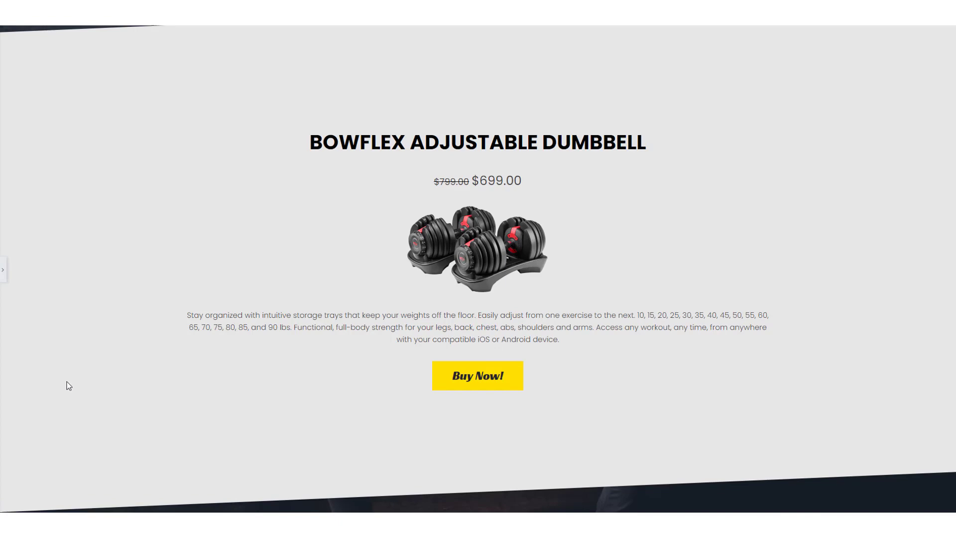
{"action": "scroll", "coordinate": [67, 381], "scroll_direction": "up", "scroll_amount": 7}
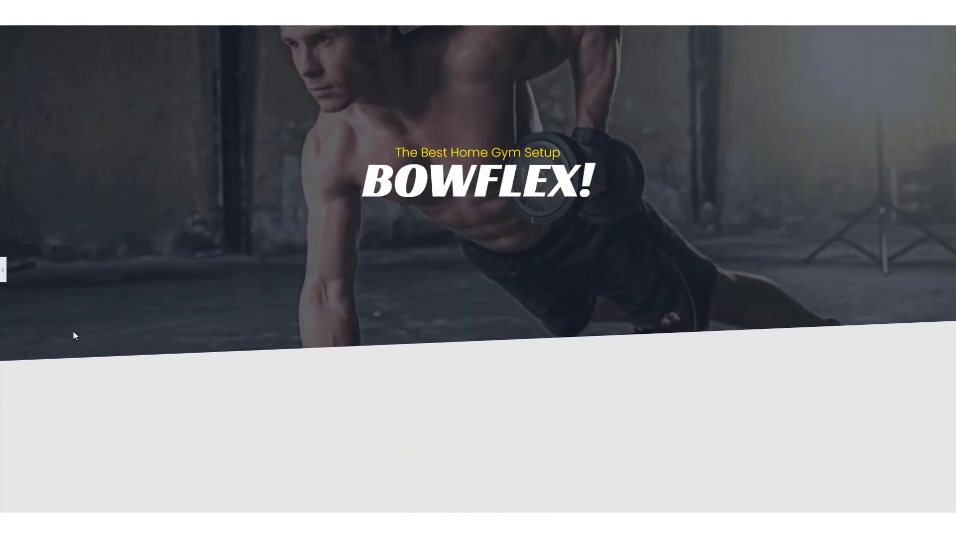
{"action": "scroll", "coordinate": [515, 212], "scroll_direction": "down", "scroll_amount": 5}
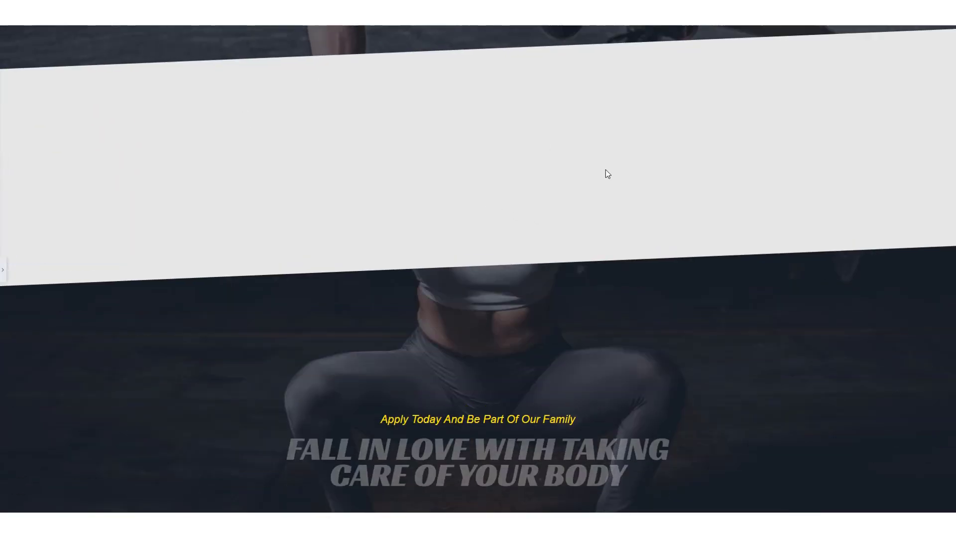
{"action": "scroll", "coordinate": [607, 173], "scroll_direction": "up", "scroll_amount": 2}
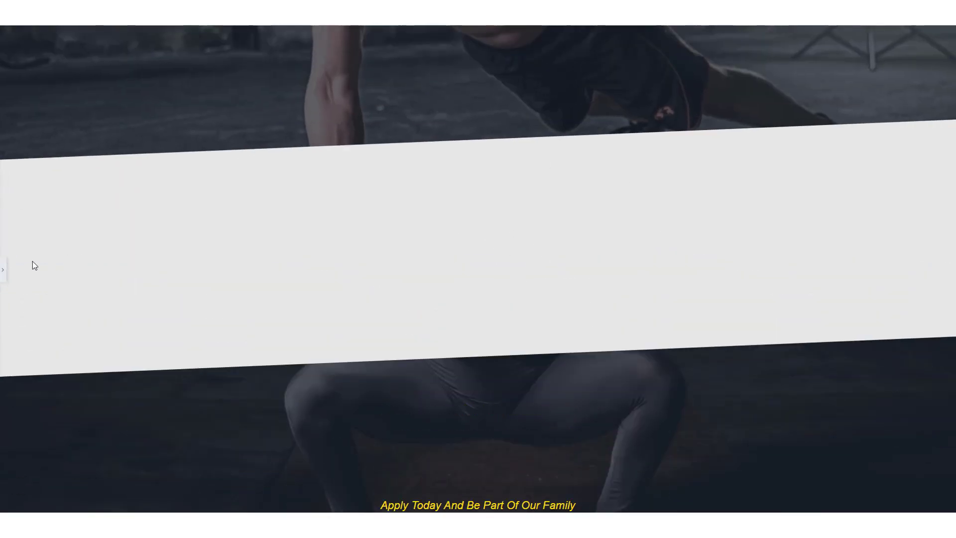
{"action": "left_click", "coordinate": [3, 270]}
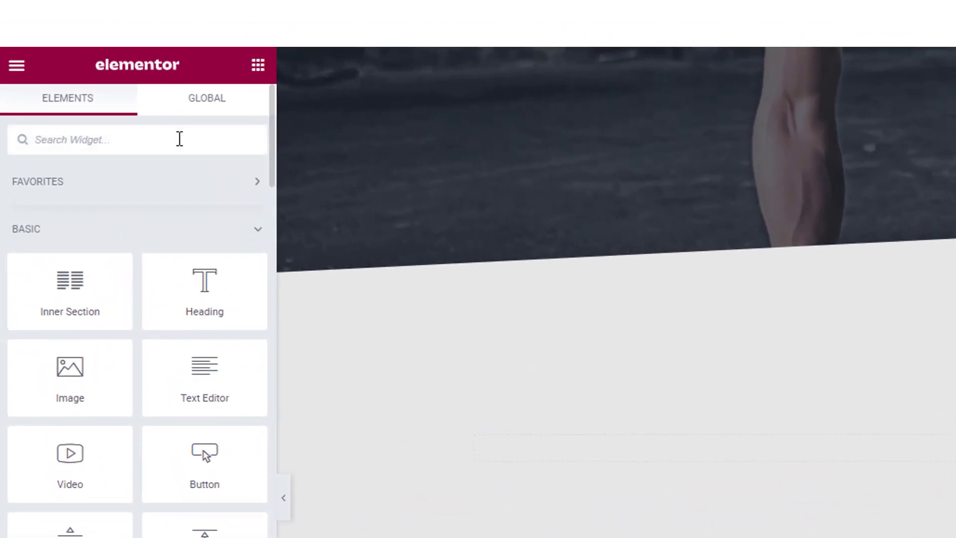
{"action": "type", "text": "single"}
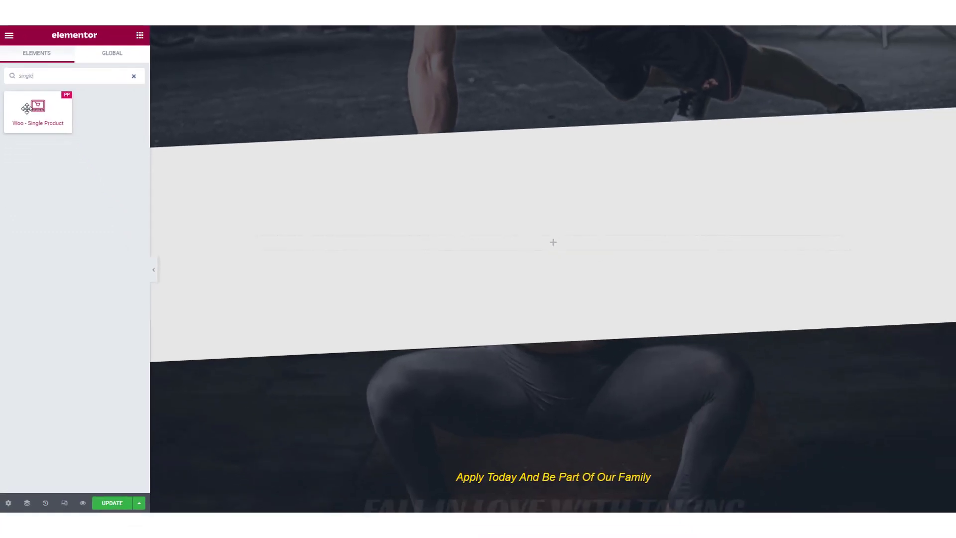
{"action": "left_click_drag", "start_coordinate": [27, 108], "coordinate": [371, 245]}
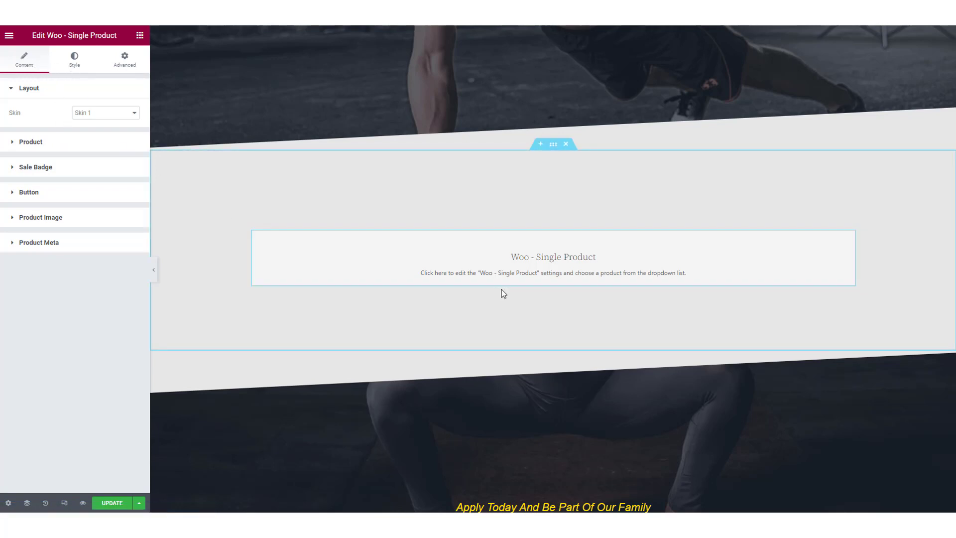
Choose Bowflex Adjustable Dumbbell as the product and turn Show Rating off.
{"action": "left_click", "coordinate": [111, 147]}
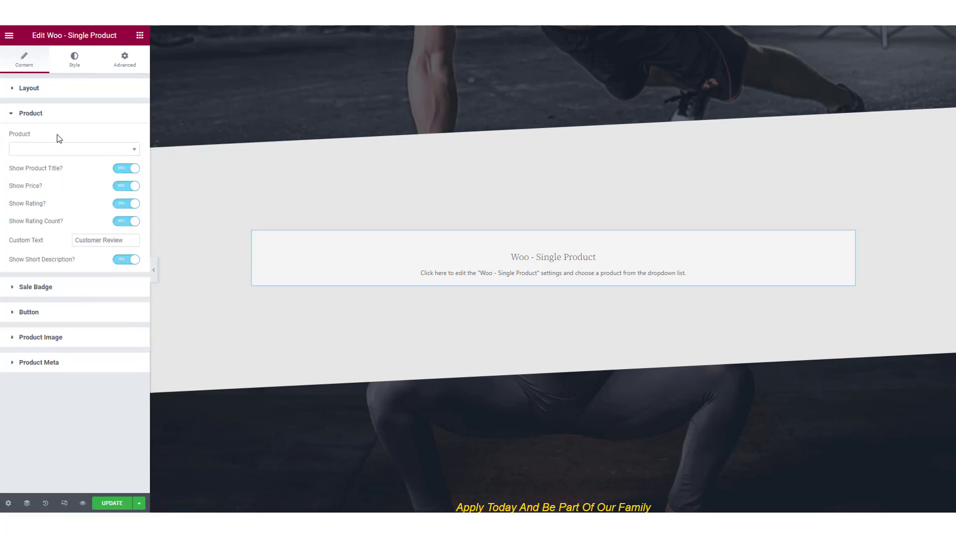
{"action": "left_click", "coordinate": [54, 152]}
{"action": "scroll", "coordinate": [62, 224], "scroll_direction": "down", "scroll_amount": 3}
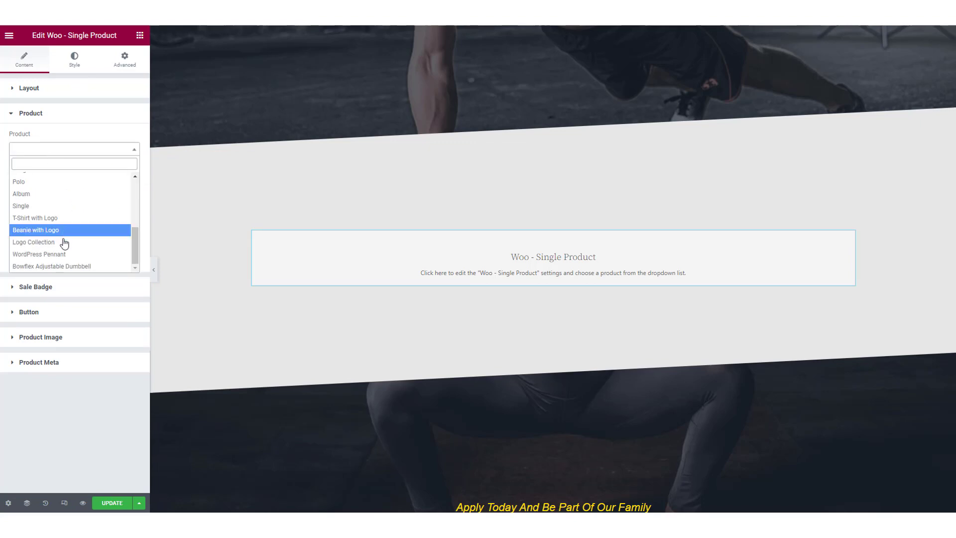
{"action": "left_click", "coordinate": [64, 268]}
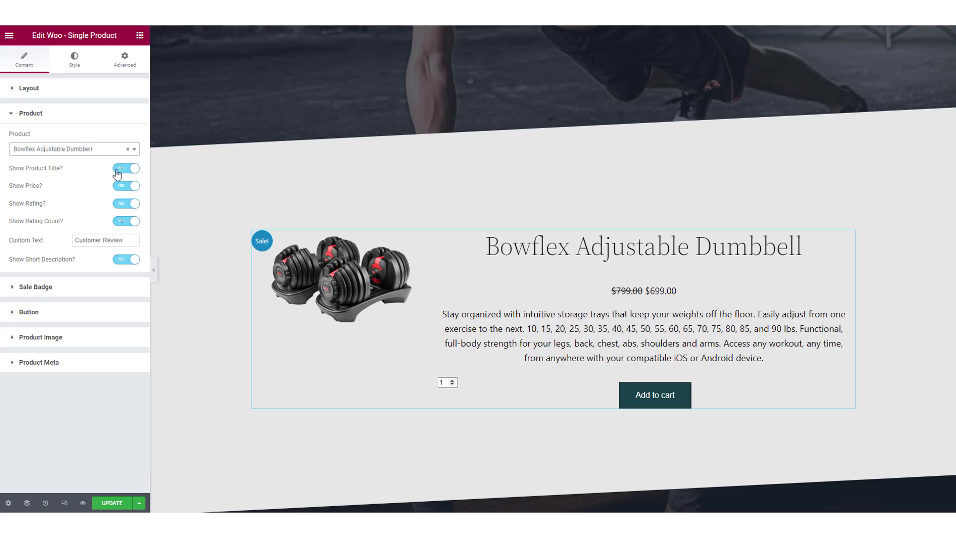
{"action": "left_click", "coordinate": [126, 203]}
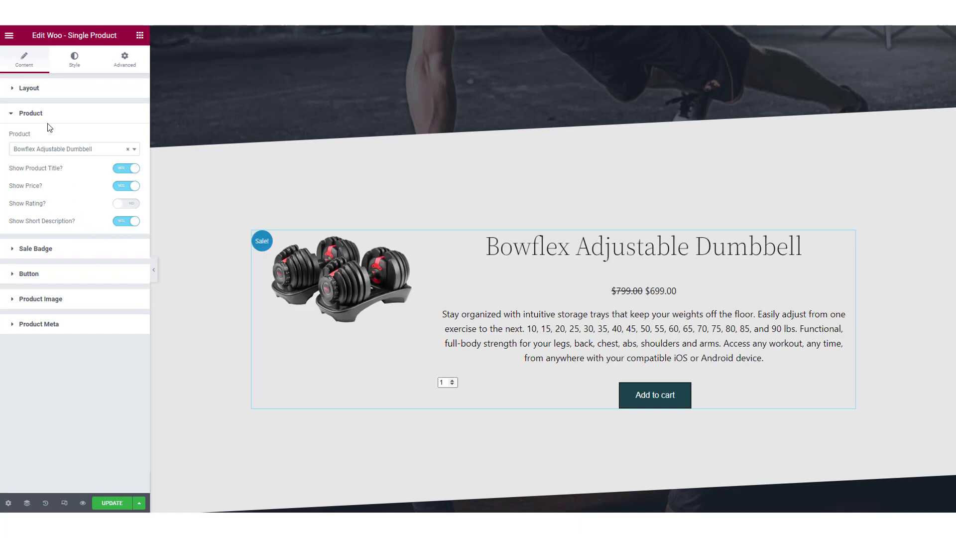
Set the layout skin to Skin 3, centring the image below the price.
{"action": "left_click", "coordinate": [44, 94]}
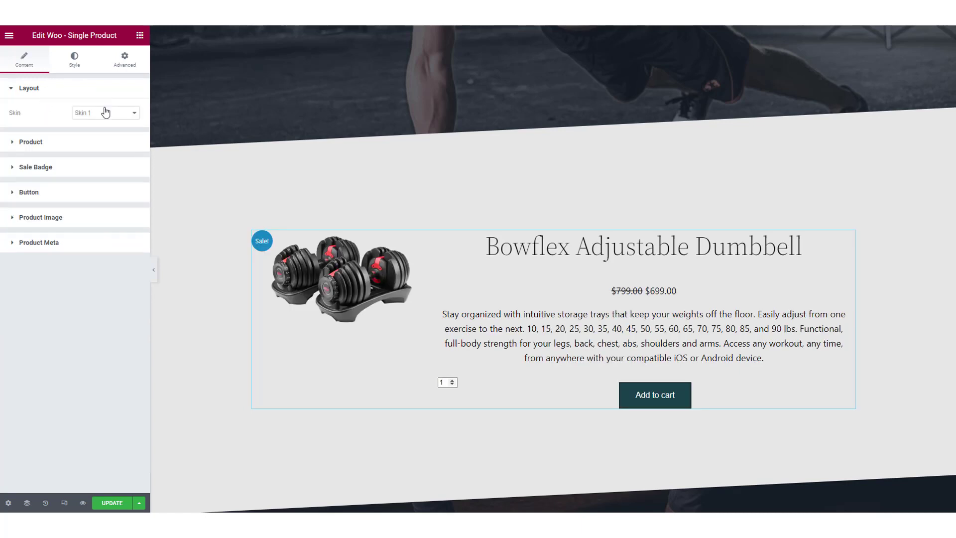
{"action": "left_click", "coordinate": [104, 113]}
{"action": "left_click", "coordinate": [106, 131]}
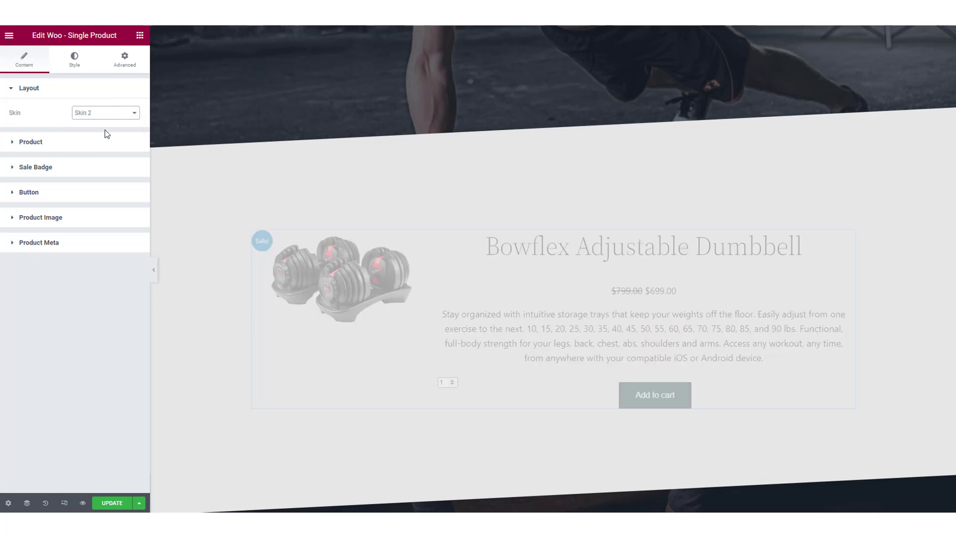
{"action": "left_click", "coordinate": [107, 114]}
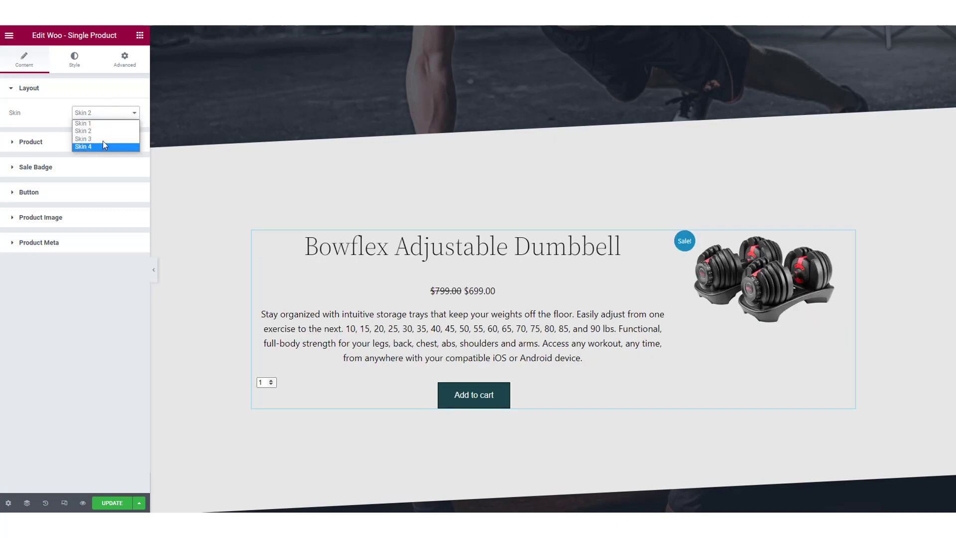
{"action": "left_click", "coordinate": [103, 139]}
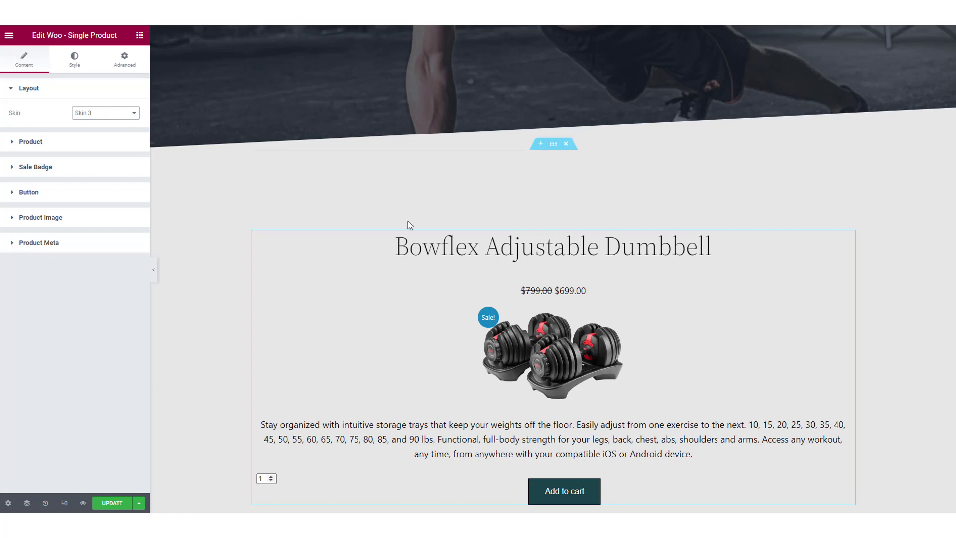
Turn off Show Sale Badge so the Sale! badge disappears.
{"action": "scroll", "coordinate": [408, 220], "scroll_direction": "down", "scroll_amount": 2}
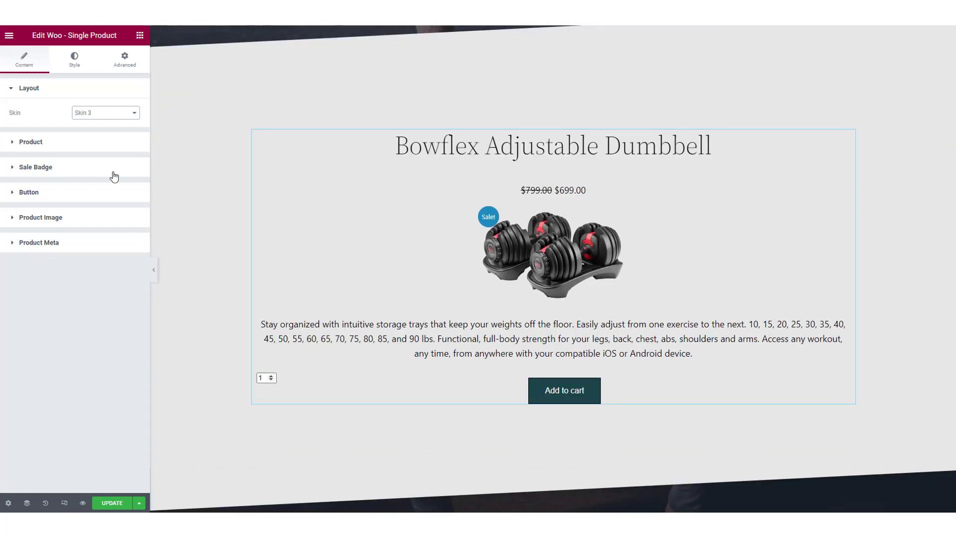
{"action": "left_click", "coordinate": [95, 146]}
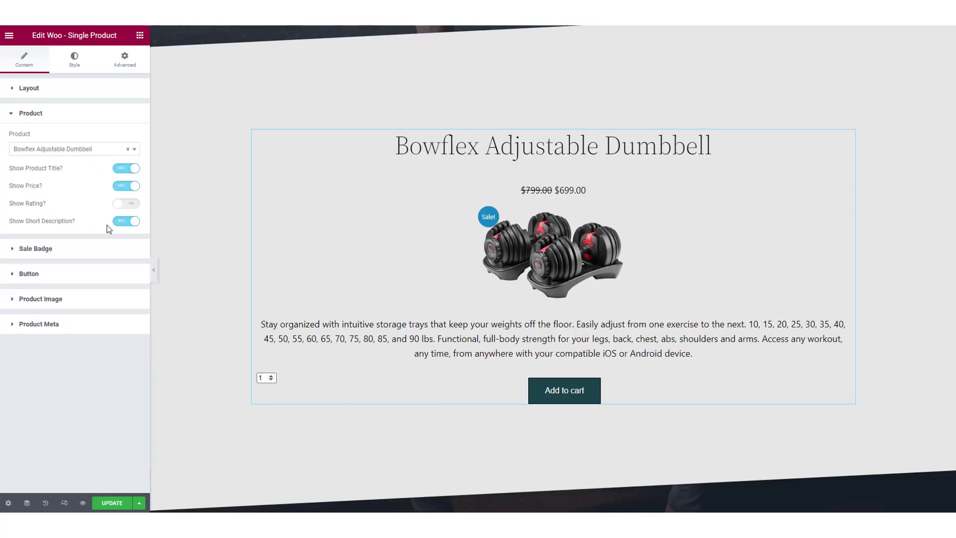
{"action": "left_click", "coordinate": [22, 249]}
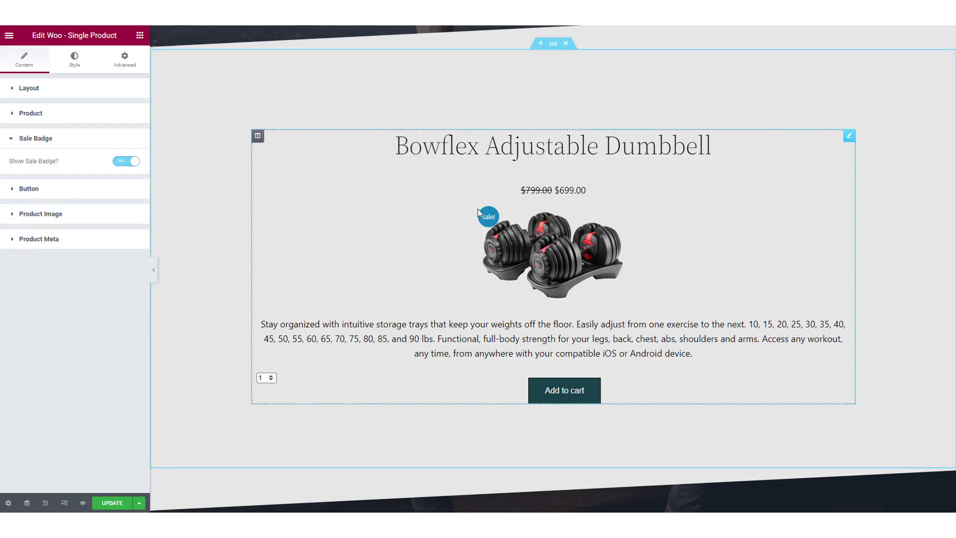
{"action": "left_click", "coordinate": [128, 162]}
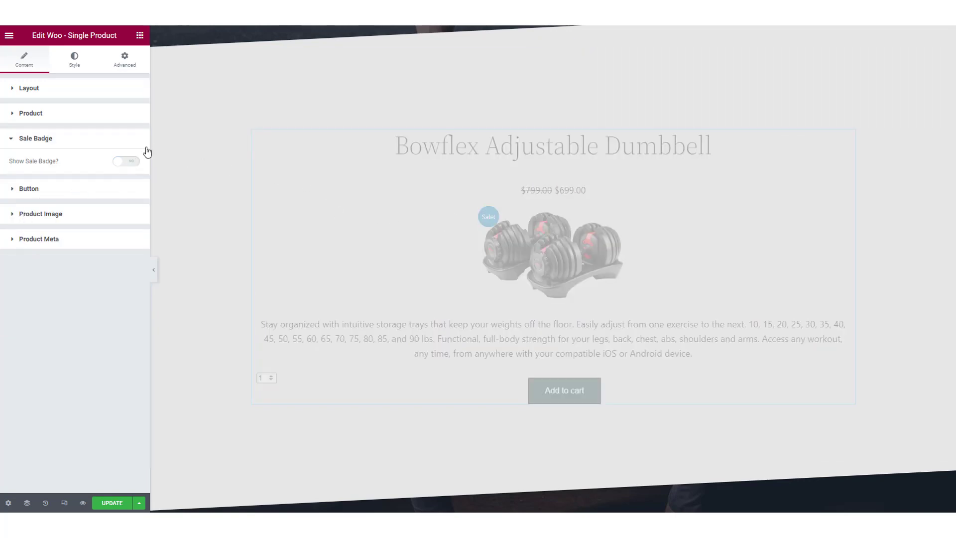
Make the button a custom button with the text 'Buy Now!'.
{"action": "left_click", "coordinate": [65, 191]}
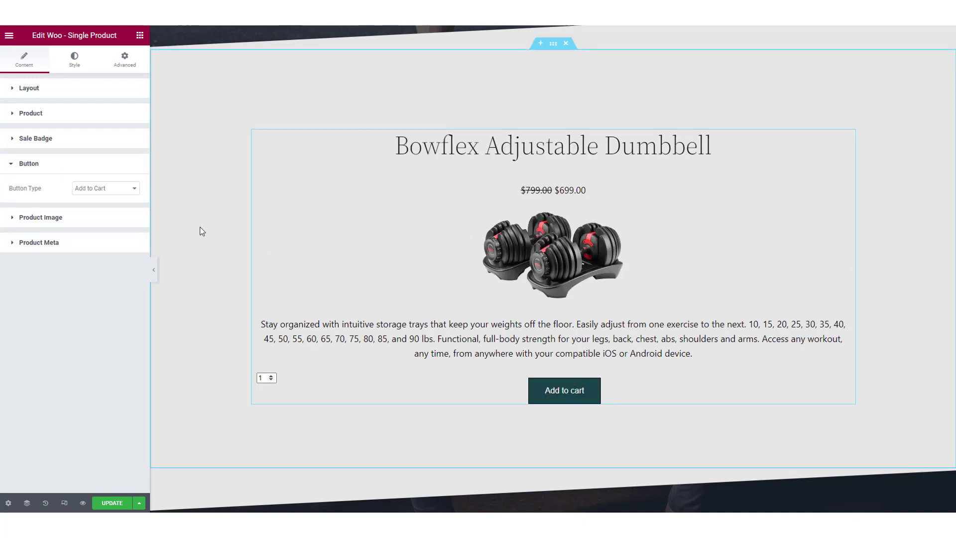
{"action": "left_click", "coordinate": [111, 189]}
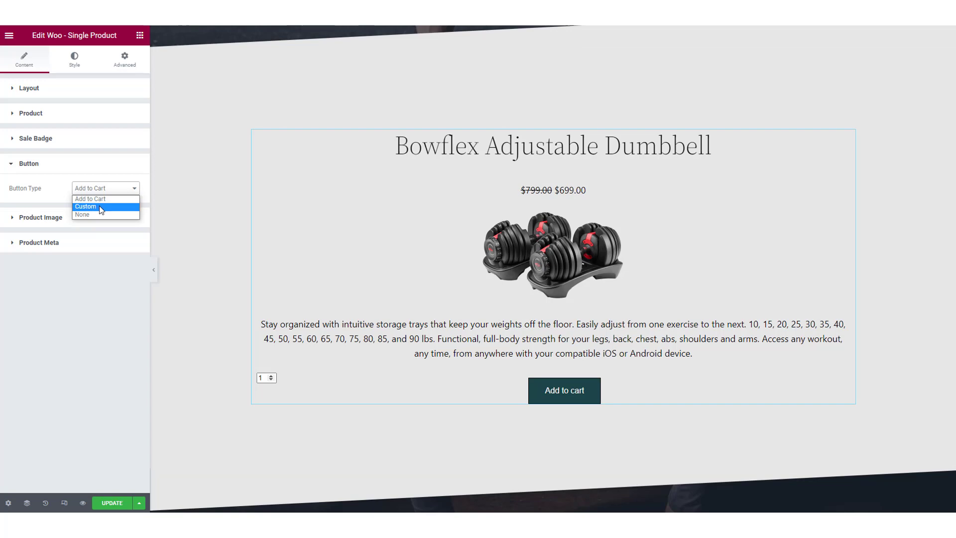
{"action": "left_click", "coordinate": [86, 206]}
{"action": "left_click", "coordinate": [102, 214]}
{"action": "type", "text": "Buy Now!"}
Look through the button's Link Options and Dynamic Tags, then expand Product Image settings.
{"action": "left_click", "coordinate": [119, 231]}
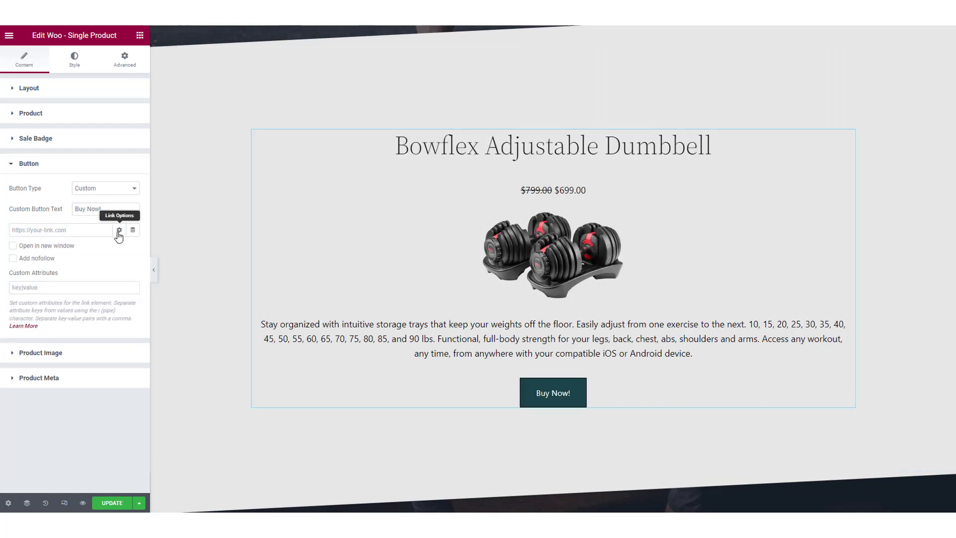
{"action": "left_click", "coordinate": [132, 230]}
{"action": "scroll", "coordinate": [75, 318], "scroll_direction": "down", "scroll_amount": 3}
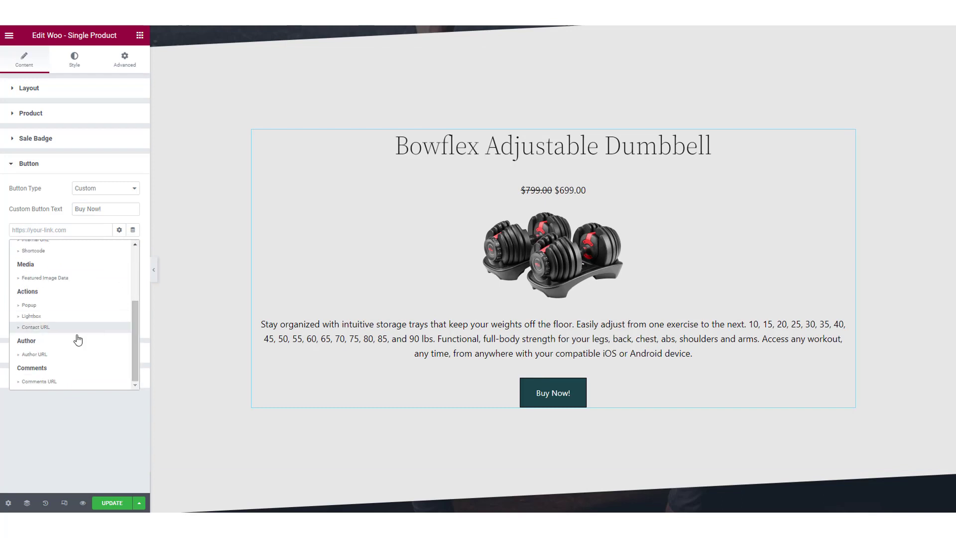
{"action": "left_click", "coordinate": [29, 164]}
{"action": "left_click", "coordinate": [73, 193]}
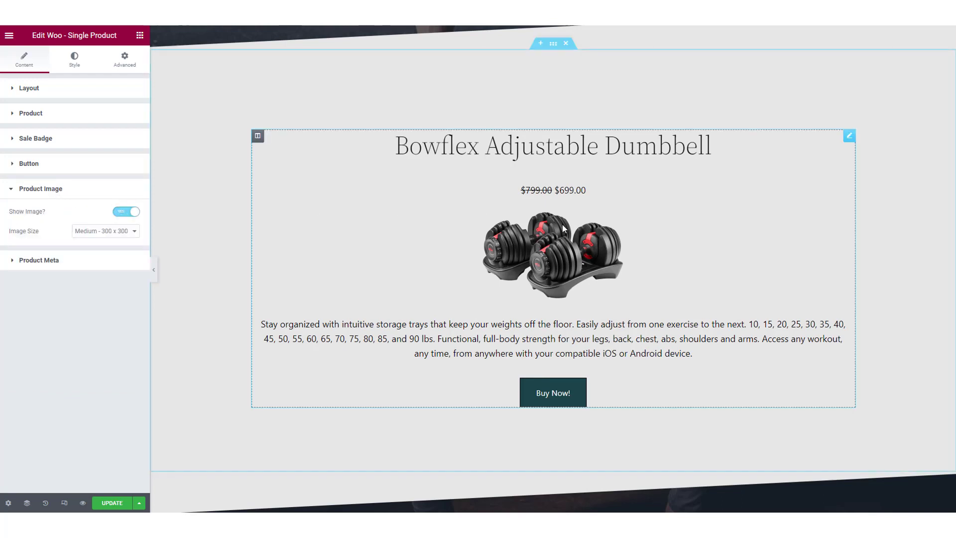
Toggle Show Image off and back on, check Product Meta, and move to the Style tab.
{"action": "left_click", "coordinate": [124, 192]}
{"action": "left_click", "coordinate": [109, 189]}
{"action": "left_click", "coordinate": [126, 211]}
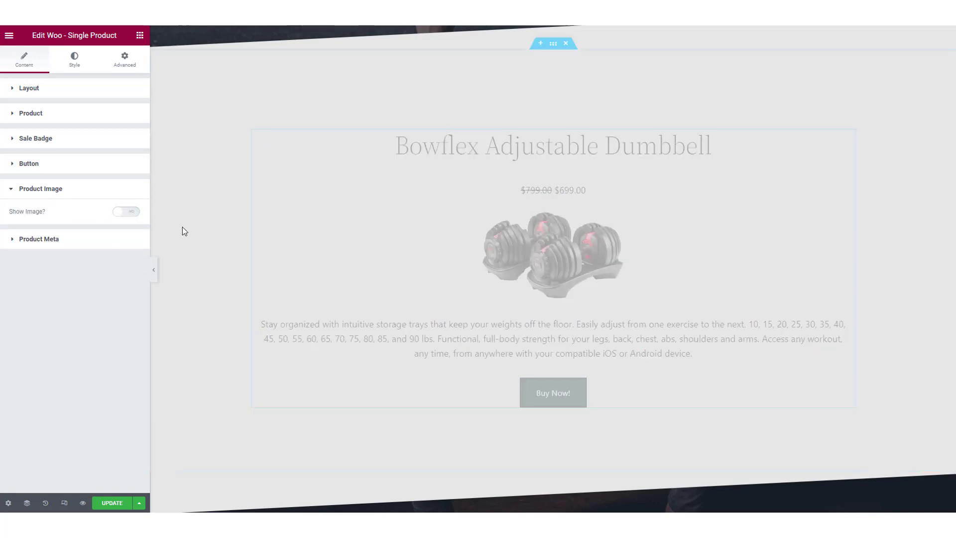
{"action": "left_click", "coordinate": [122, 214]}
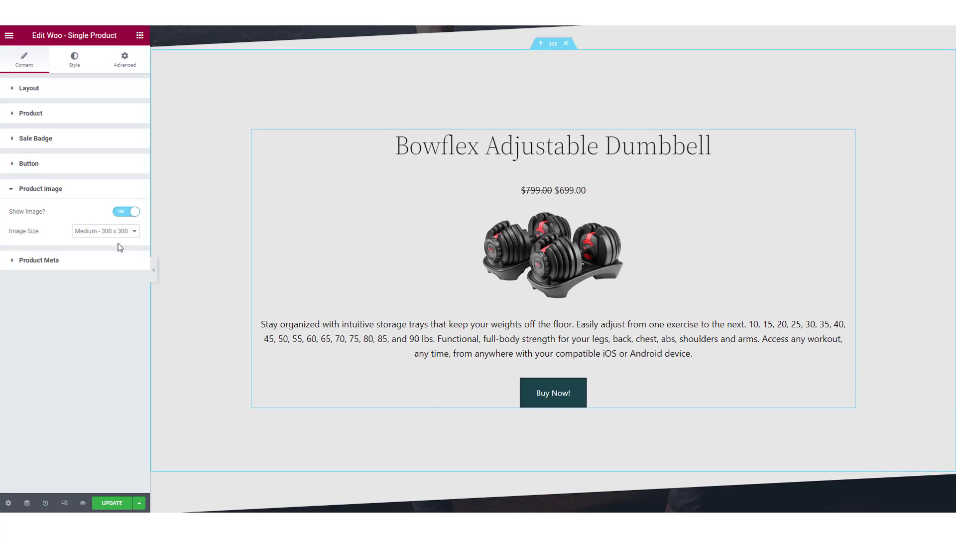
{"action": "left_click", "coordinate": [69, 262]}
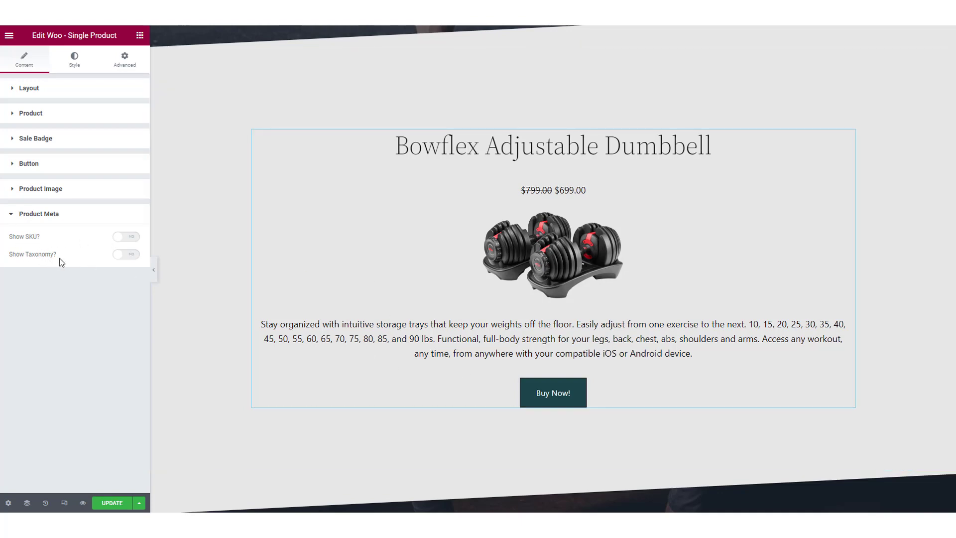
{"action": "left_click", "coordinate": [109, 219]}
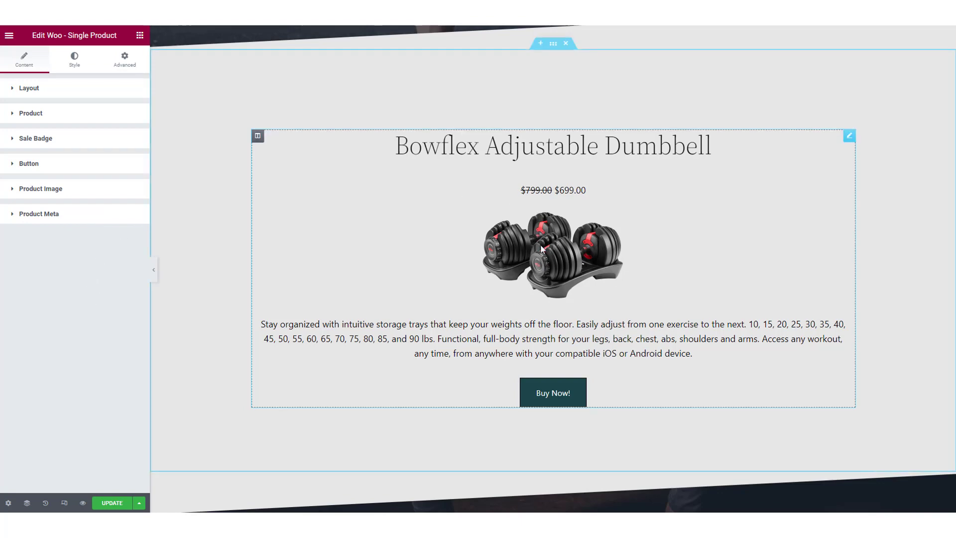
{"action": "left_click", "coordinate": [73, 60]}
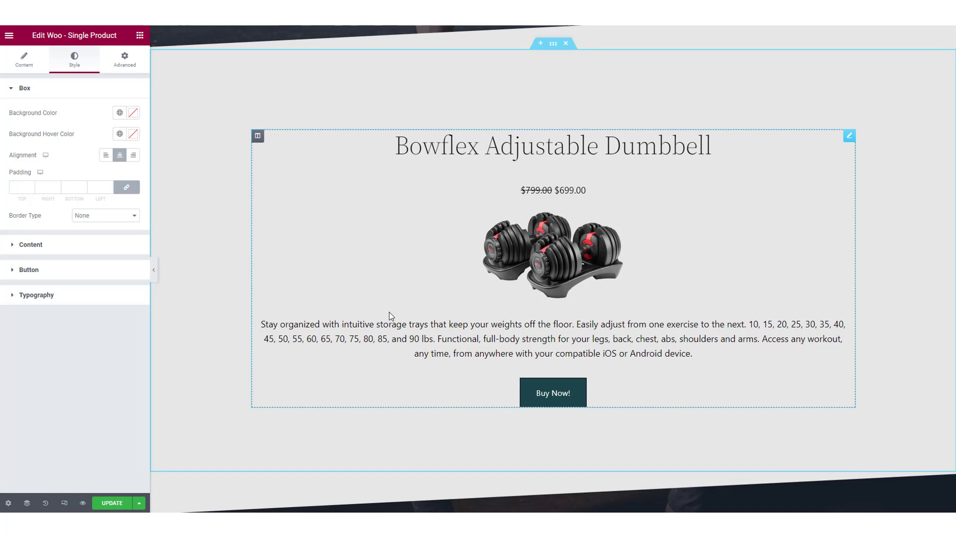
Try a light red box background, then clear it back to none.
{"action": "left_click", "coordinate": [133, 113]}
{"action": "left_click", "coordinate": [81, 156]}
{"action": "left_click", "coordinate": [92, 132]}
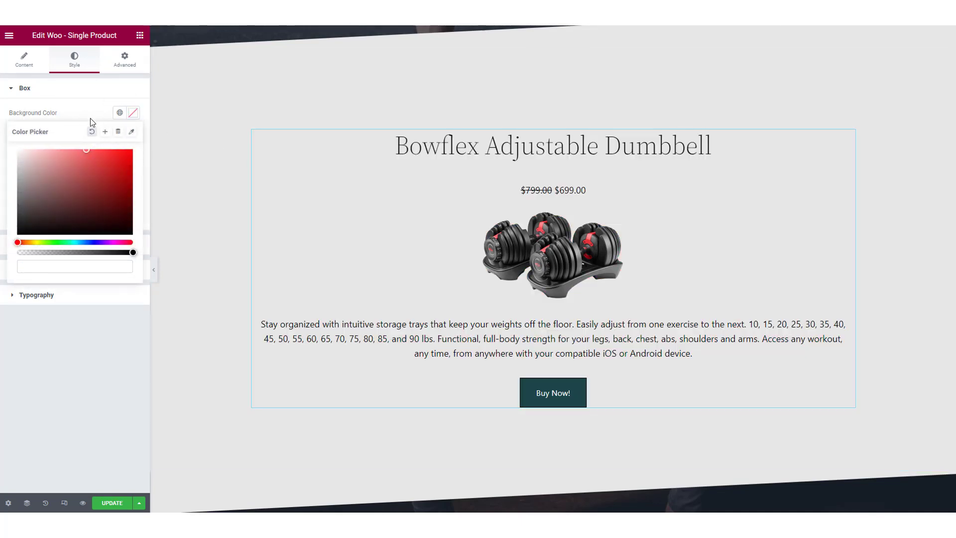
{"action": "left_click", "coordinate": [91, 118]}
Keep the box centred and without a border, then expand the Content style section.
{"action": "left_click", "coordinate": [106, 155]}
{"action": "left_click", "coordinate": [133, 155]}
{"action": "left_click", "coordinate": [120, 154]}
{"action": "left_click", "coordinate": [102, 216]}
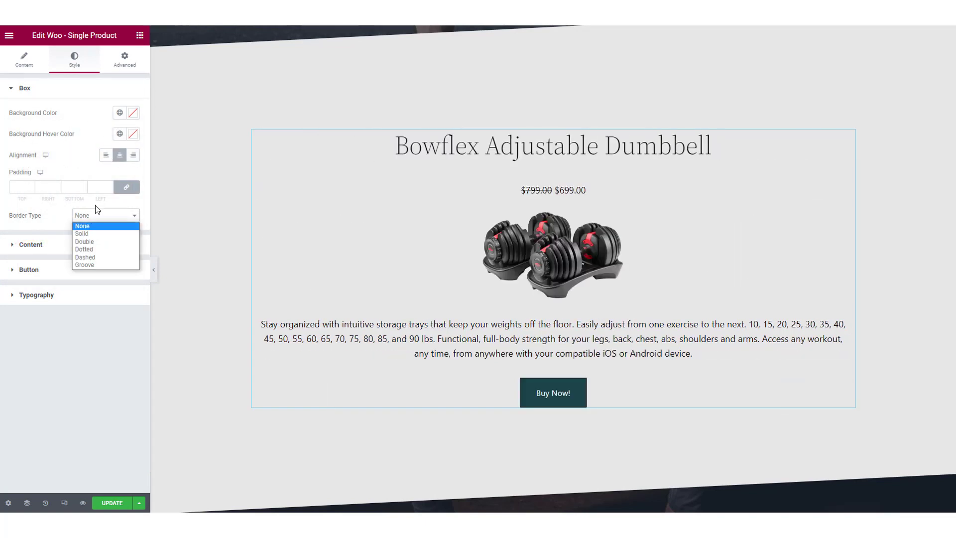
{"action": "left_click", "coordinate": [83, 320]}
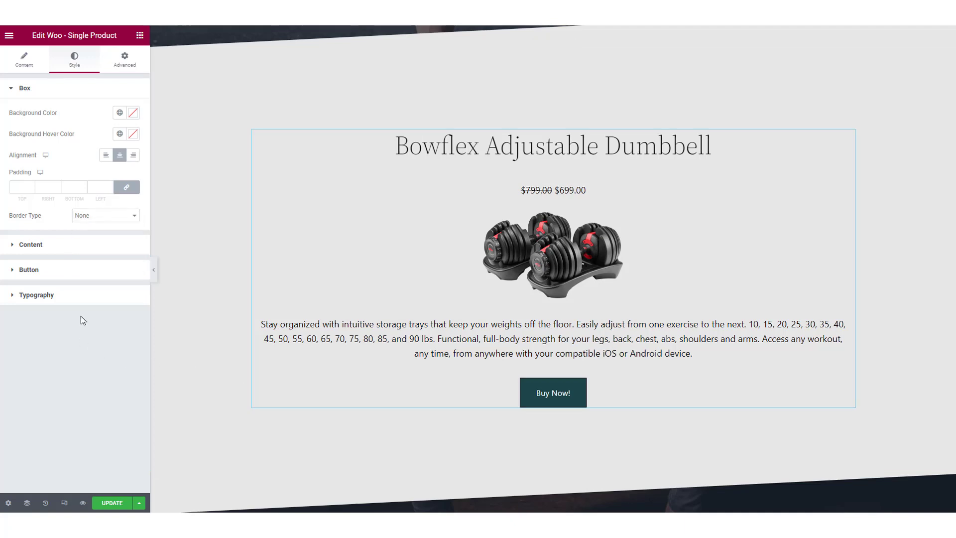
{"action": "left_click", "coordinate": [80, 244]}
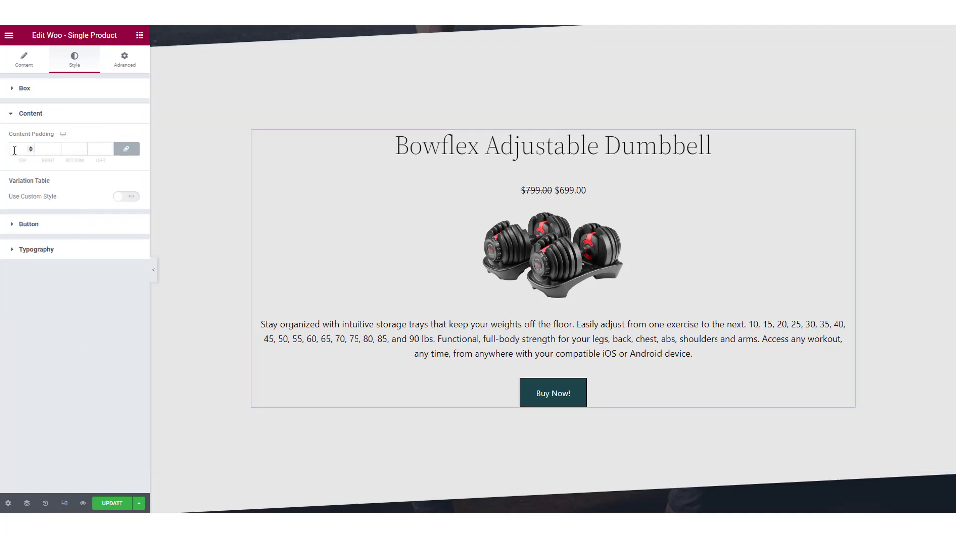
Switch the Variation Table custom style on and back off.
{"action": "left_click", "coordinate": [45, 196]}
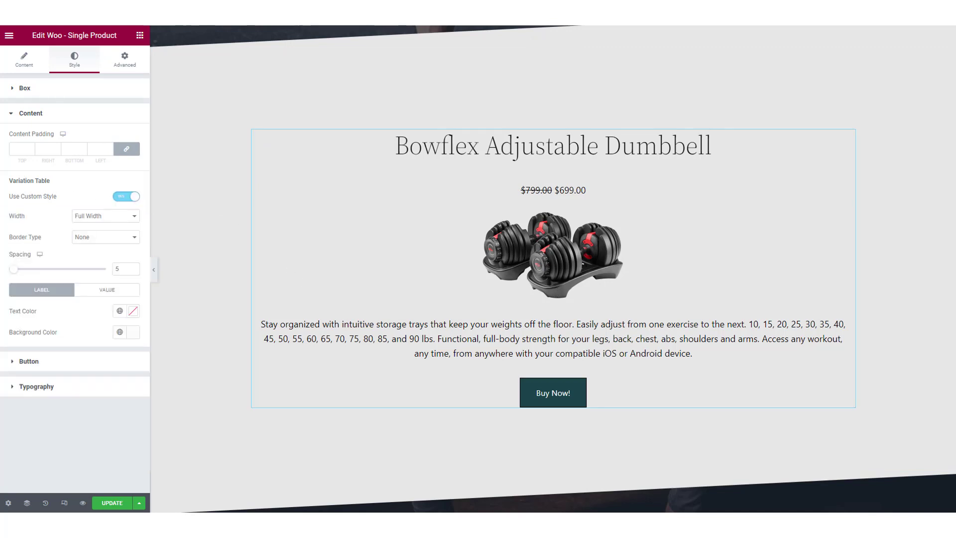
{"action": "left_click", "coordinate": [127, 196]}
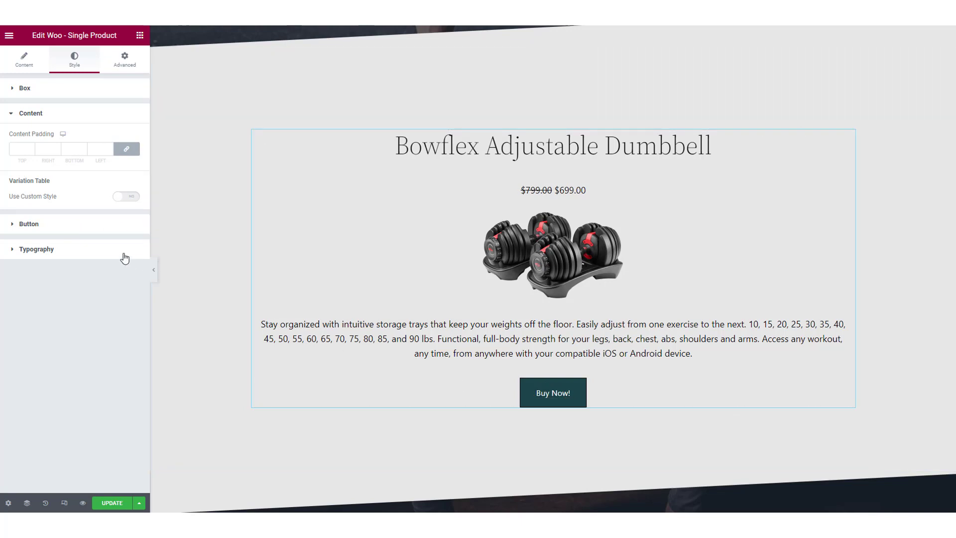
{"action": "left_click", "coordinate": [98, 230]}
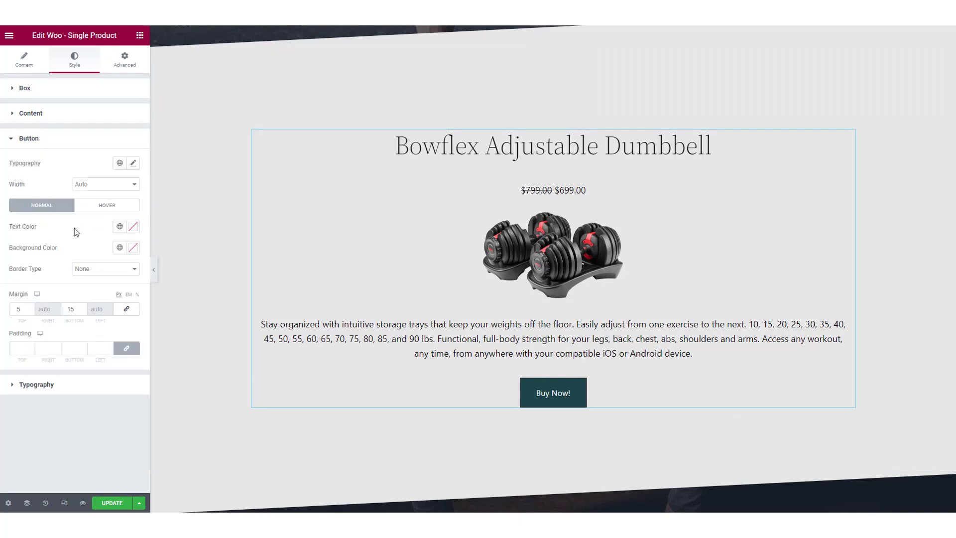
Set the button typography to Racing Sans One, size 24, Capitalize transform.
{"action": "left_click", "coordinate": [133, 162]}
{"action": "left_click", "coordinate": [98, 212]}
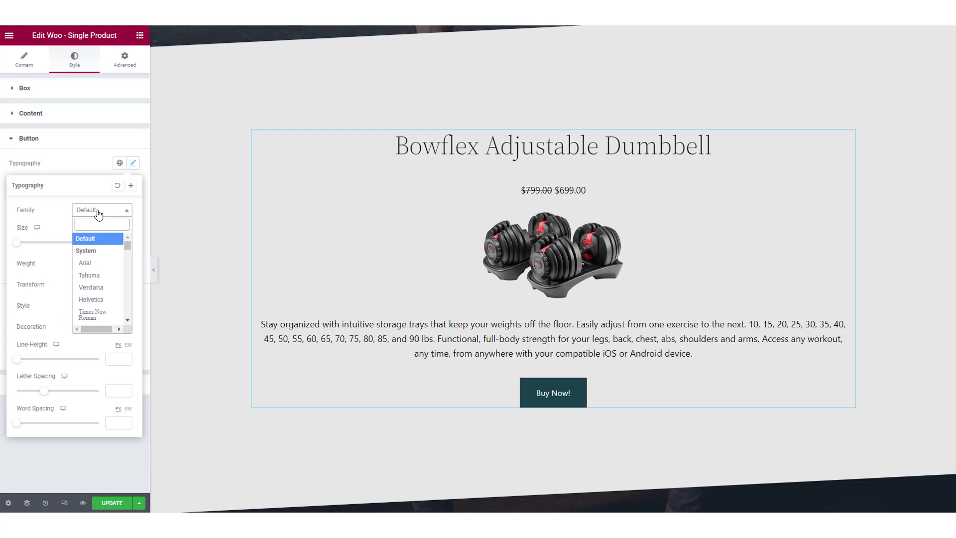
{"action": "type", "text": "racing"}
{"action": "left_click", "coordinate": [103, 272]}
{"action": "left_click", "coordinate": [114, 241]}
{"action": "type", "text": "24"}
{"action": "left_click", "coordinate": [103, 284]}
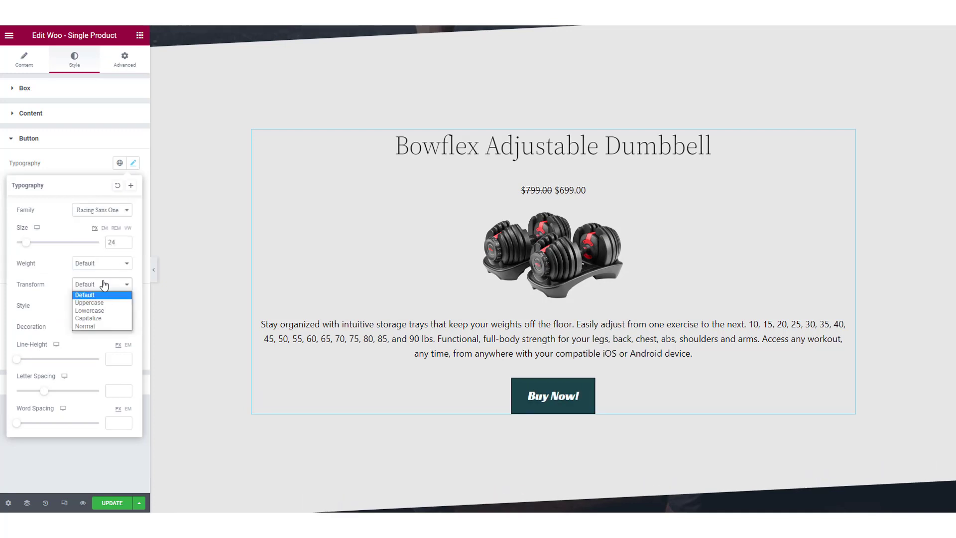
{"action": "left_click", "coordinate": [101, 319]}
{"action": "left_click", "coordinate": [73, 172]}
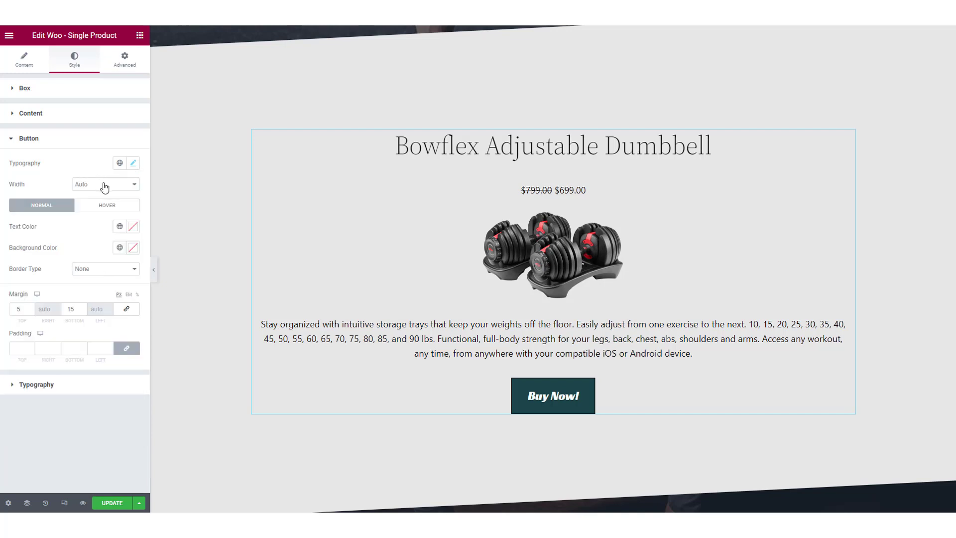
Give the button near-black text, a yellow background and a solid border.
{"action": "left_click", "coordinate": [133, 227]}
{"action": "left_click", "coordinate": [14, 345]}
{"action": "left_click", "coordinate": [60, 421]}
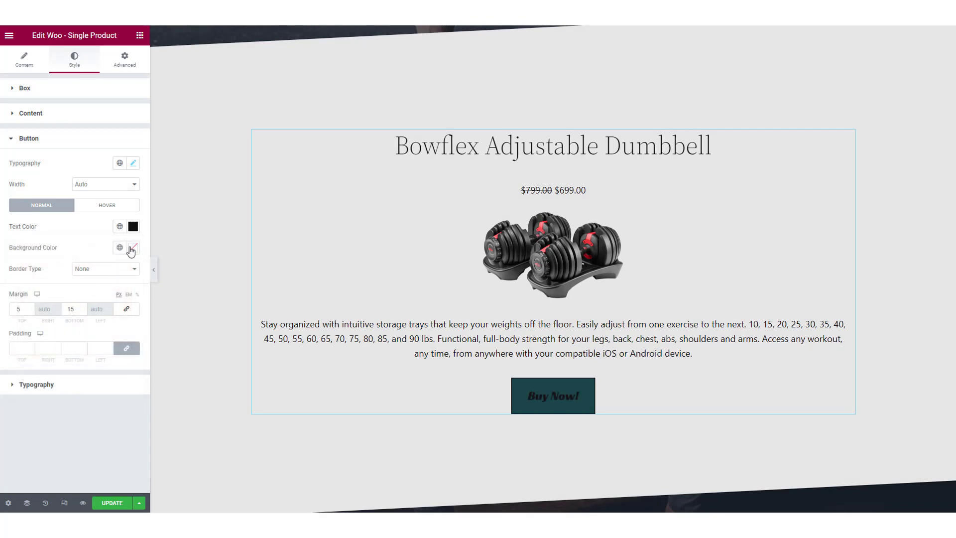
{"action": "left_click", "coordinate": [132, 247]}
{"action": "left_click", "coordinate": [74, 247]}
{"action": "left_click", "coordinate": [106, 269]}
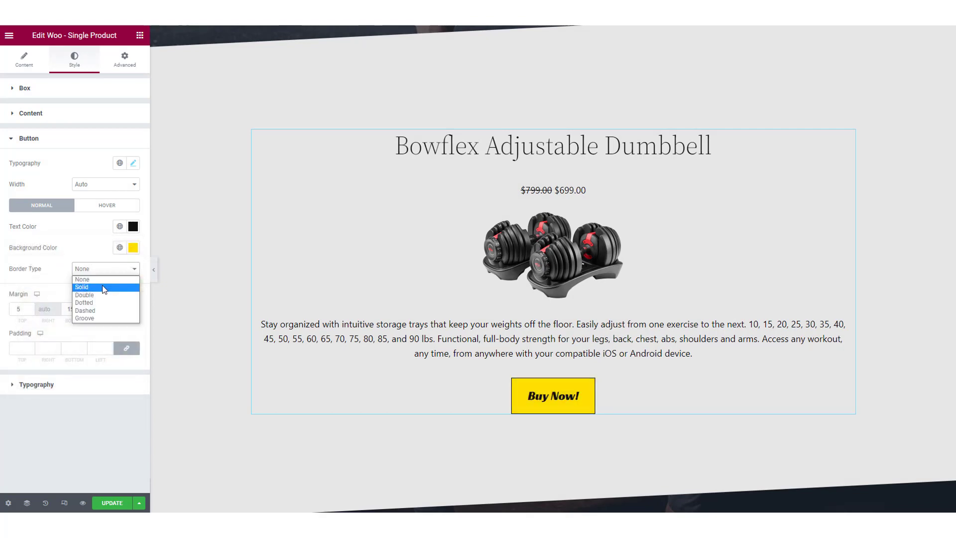
{"action": "left_click", "coordinate": [103, 285]}
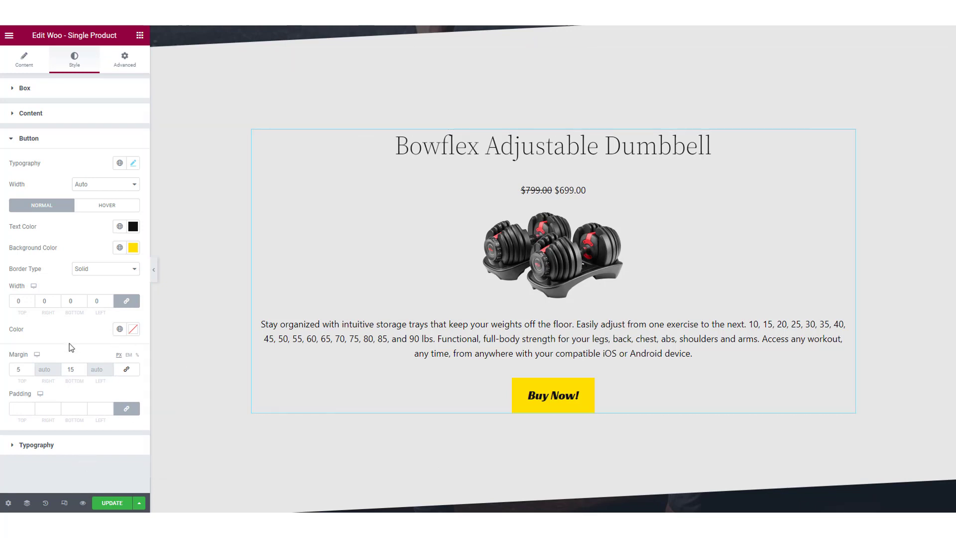
Set the button padding to 10, 40, 10, 40 (top, right, bottom, left).
{"action": "left_click", "coordinate": [20, 408]}
{"action": "type", "text": "0"}
{"action": "left_click", "coordinate": [127, 408]}
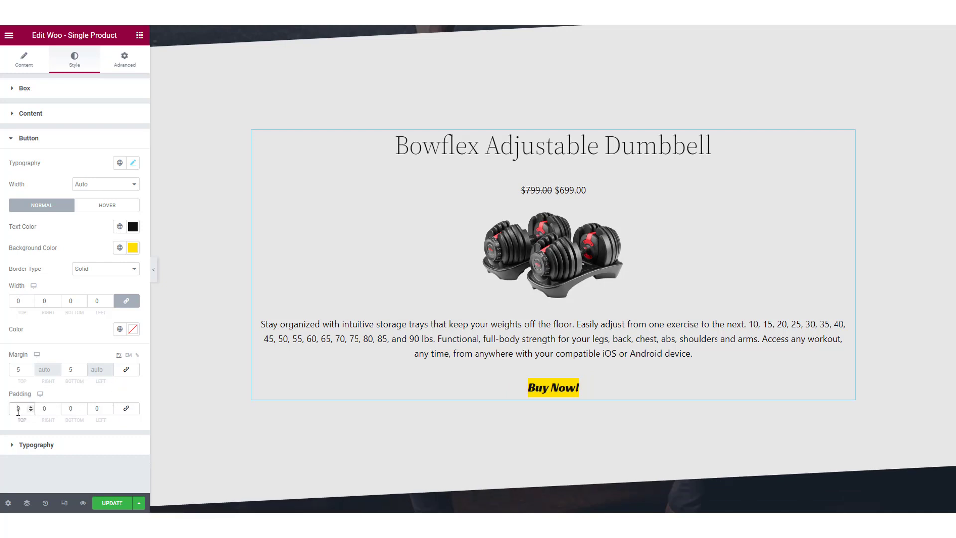
{"action": "type", "text": "10"}
{"action": "key", "text": "Tab"}
{"action": "type", "text": "40"}
{"action": "key", "text": "Tab"}
{"action": "type", "text": "10"}
{"action": "key", "text": "Tab"}
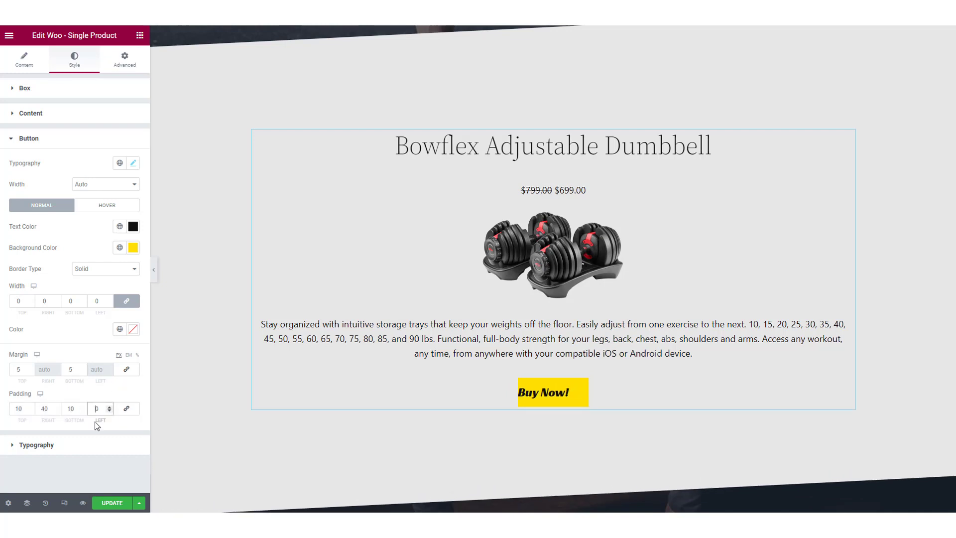
{"action": "type", "text": "40"}
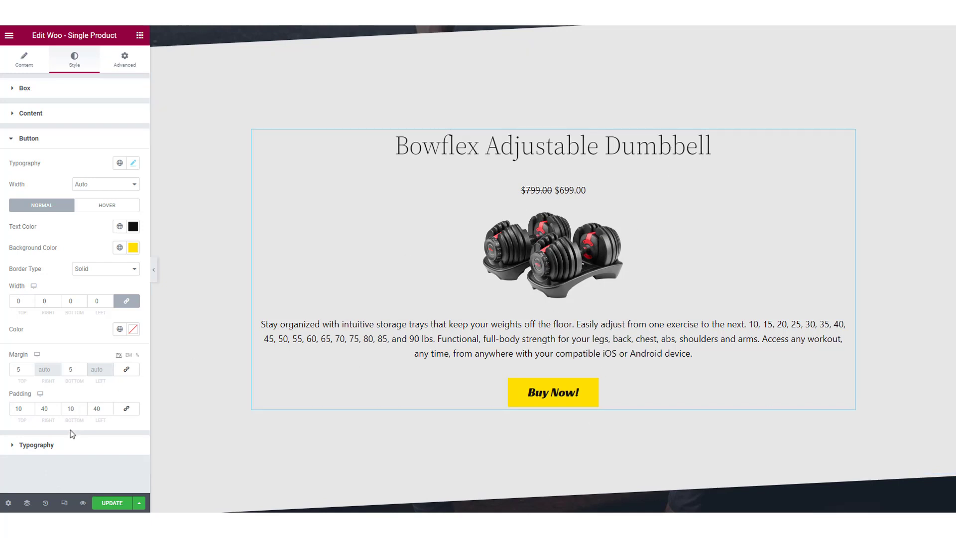
{"action": "left_click", "coordinate": [66, 445]}
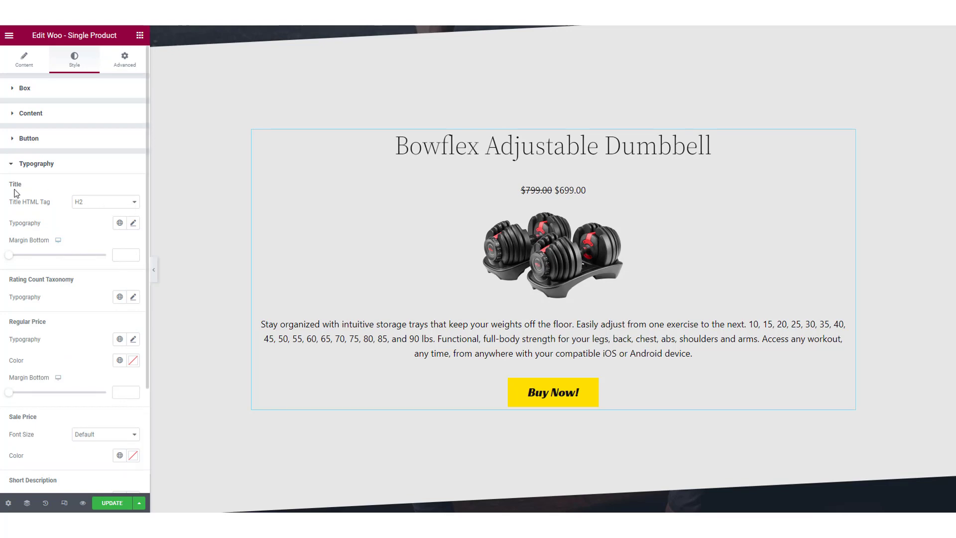
Set the title font to Poppins at size 40.
{"action": "left_click", "coordinate": [133, 223]}
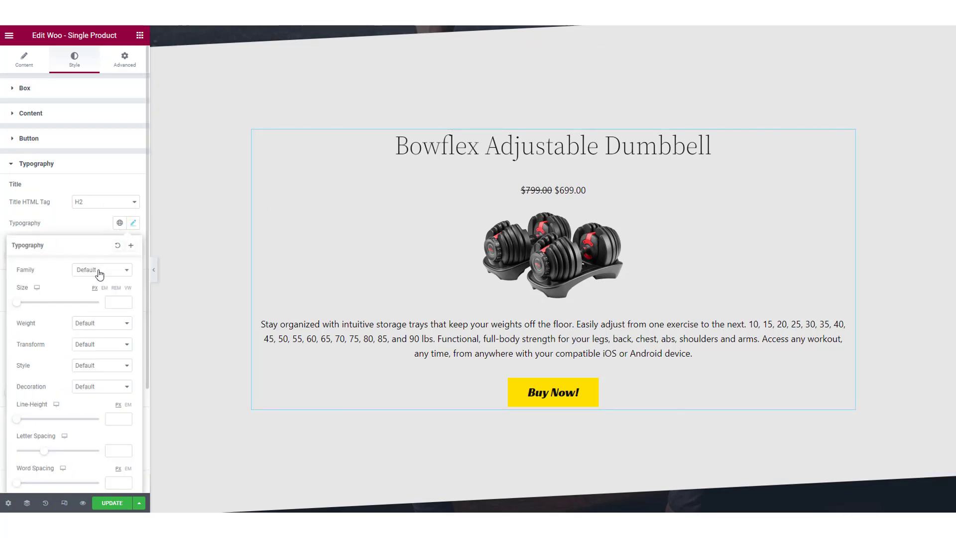
{"action": "left_click", "coordinate": [97, 270]}
{"action": "type", "text": "pop"}
{"action": "left_click", "coordinate": [96, 302]}
{"action": "left_click", "coordinate": [113, 302]}
{"action": "type", "text": "40"}
Make the title Bold weight with Uppercase transform.
{"action": "left_click", "coordinate": [99, 323]}
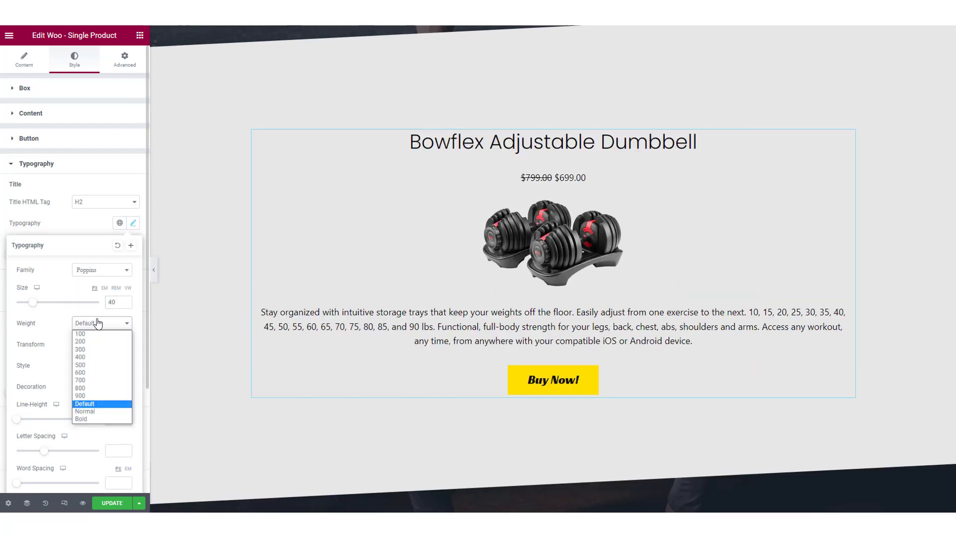
{"action": "left_click", "coordinate": [92, 414]}
{"action": "left_click", "coordinate": [92, 344]}
{"action": "left_click", "coordinate": [94, 370]}
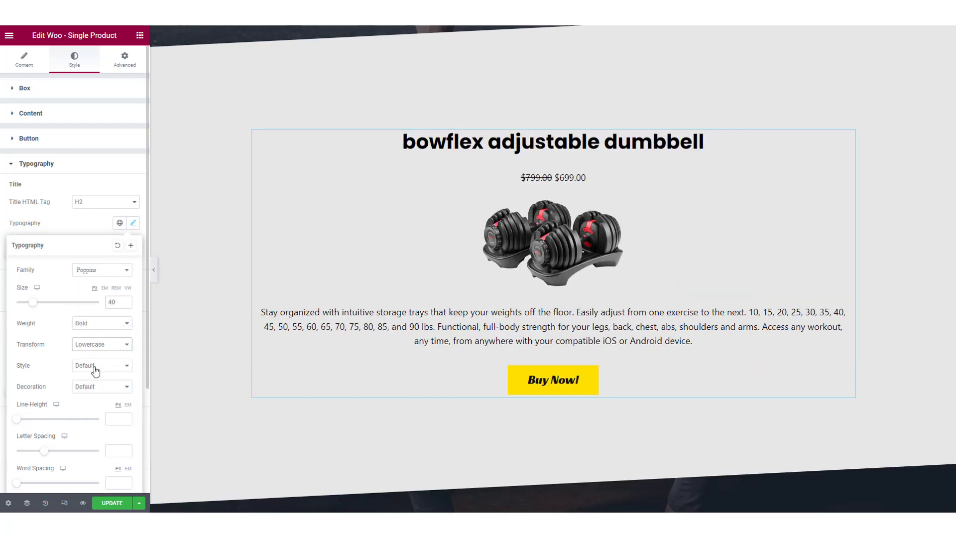
{"action": "left_click", "coordinate": [94, 324]}
{"action": "left_click", "coordinate": [95, 331]}
{"action": "left_click", "coordinate": [96, 343]}
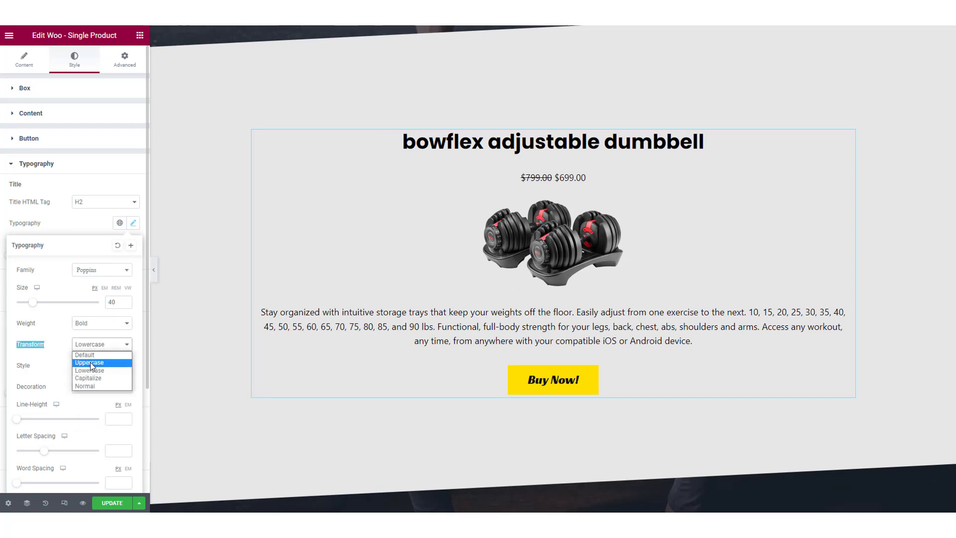
{"action": "left_click", "coordinate": [91, 363]}
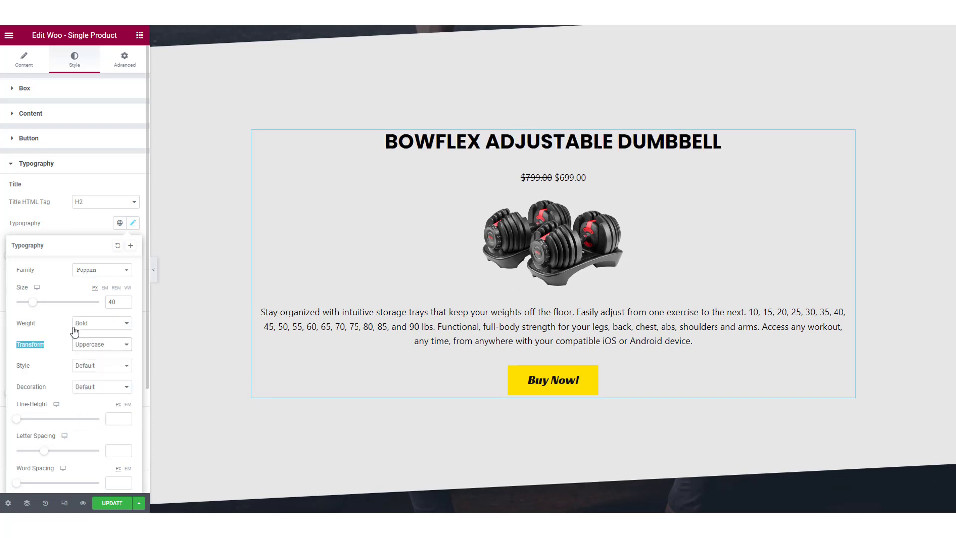
{"action": "left_click", "coordinate": [88, 217]}
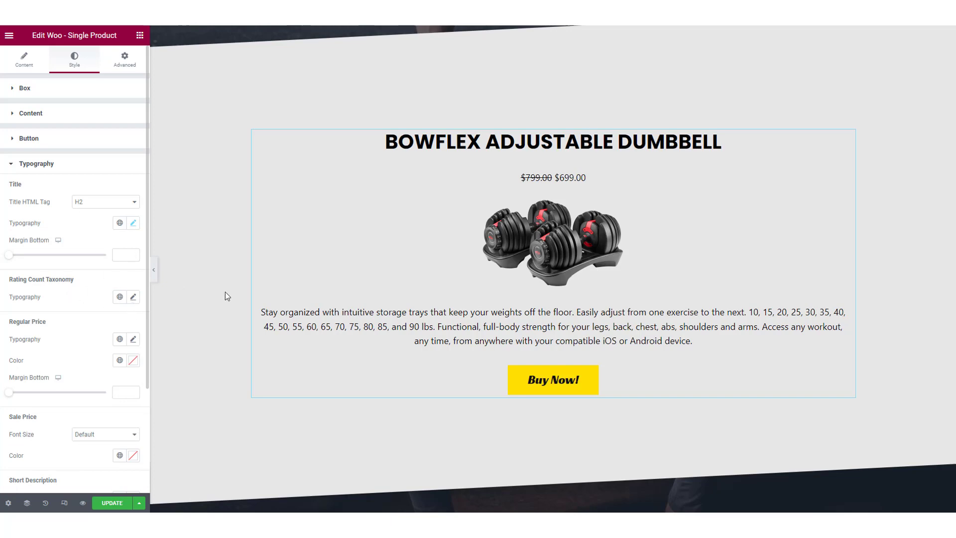
Give the regular price Poppins font and a dark grey colour.
{"action": "scroll", "coordinate": [39, 295], "scroll_direction": "down", "scroll_amount": 2}
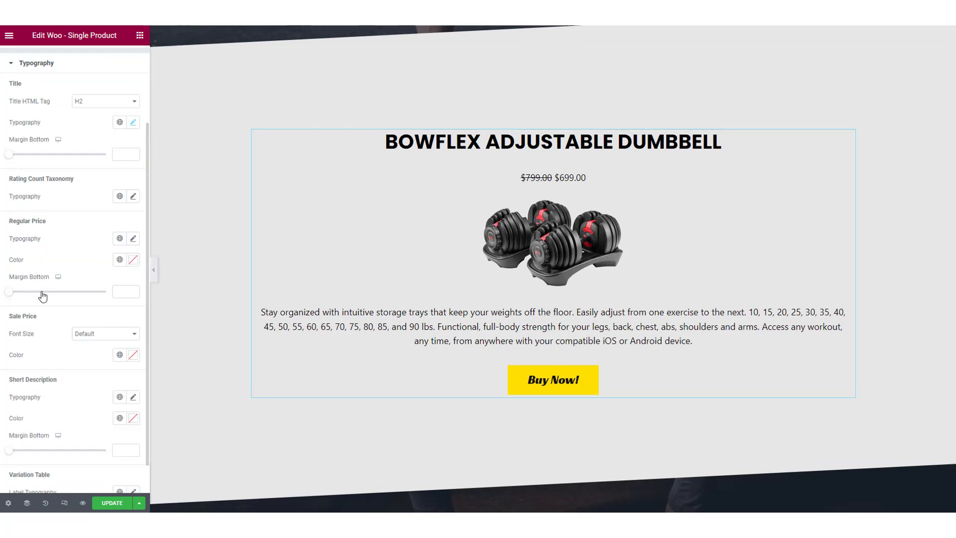
{"action": "left_click", "coordinate": [135, 240]}
{"action": "left_click", "coordinate": [111, 286]}
{"action": "type", "text": "popp"}
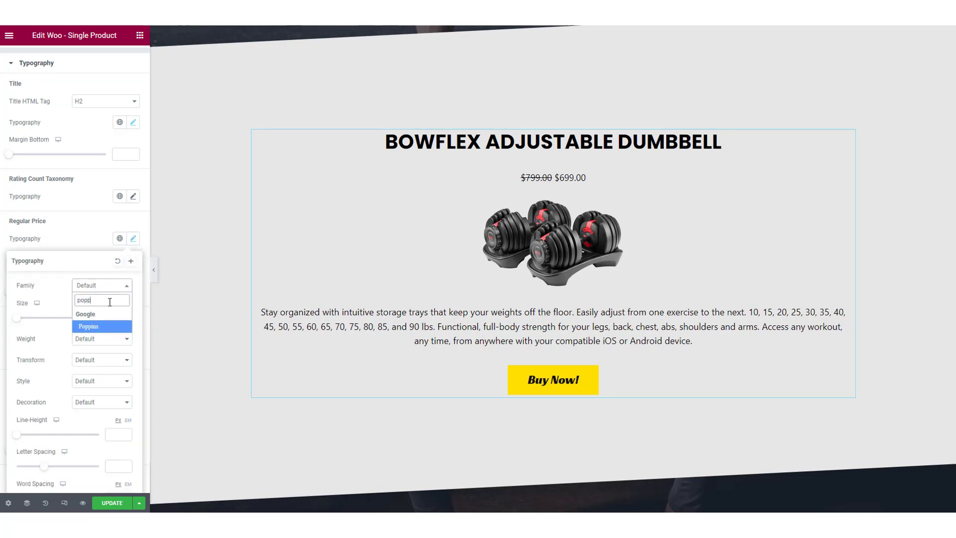
{"action": "left_click", "coordinate": [101, 317]}
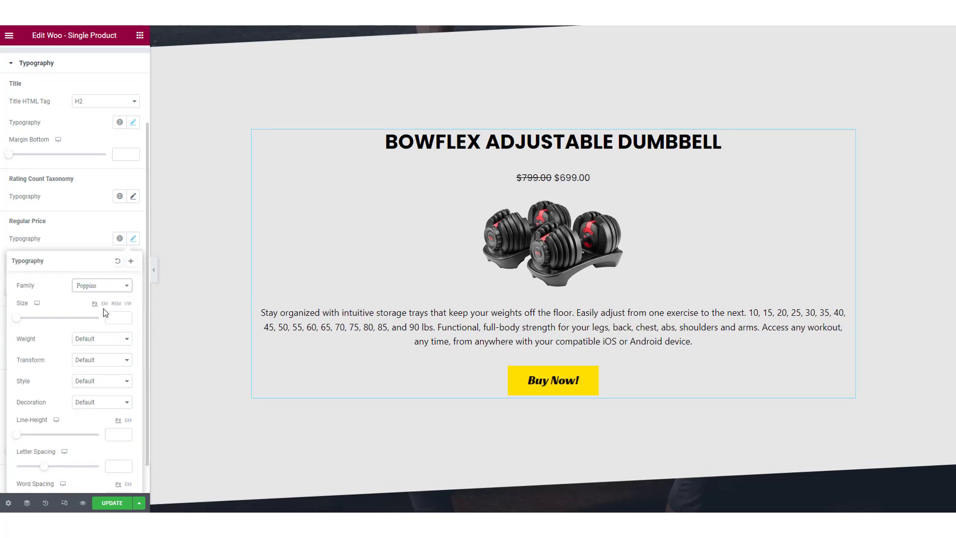
{"action": "left_click", "coordinate": [90, 240]}
{"action": "left_click", "coordinate": [133, 259]}
{"action": "left_click", "coordinate": [86, 253]}
Enlarge the $699.00 sale price to custom size 25 and colour it dark grey.
{"action": "left_click", "coordinate": [95, 333]}
{"action": "left_click", "coordinate": [94, 348]}
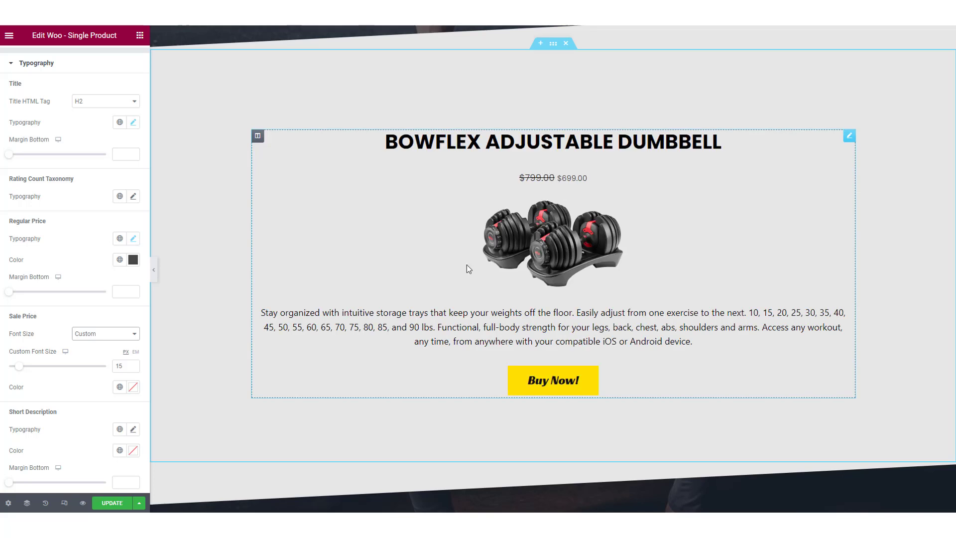
{"action": "left_click_drag", "start_coordinate": [19, 367], "coordinate": [28, 366]}
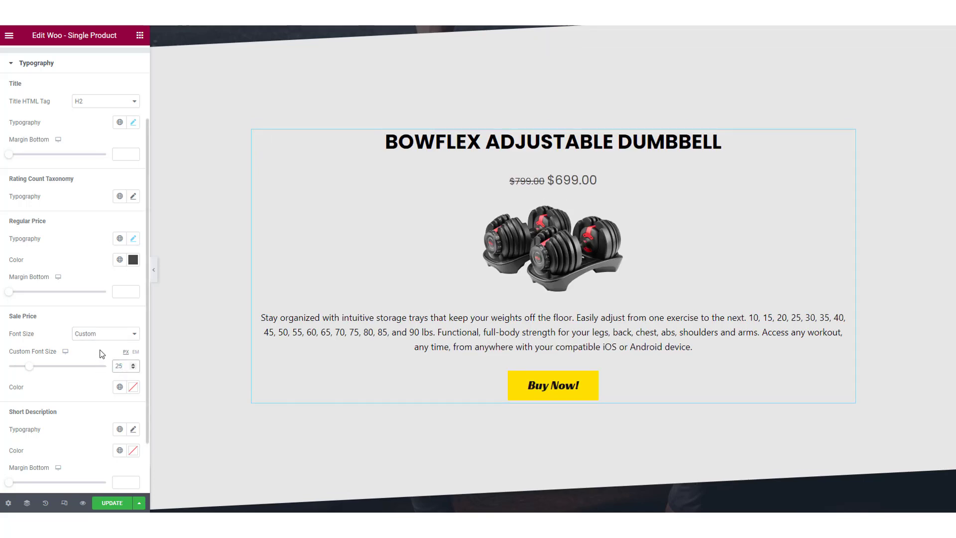
{"action": "left_click", "coordinate": [127, 387]}
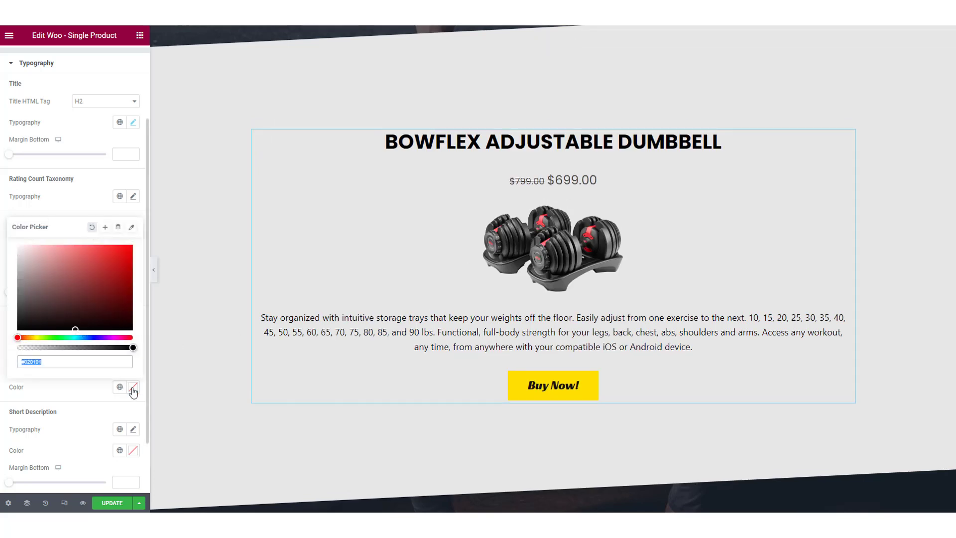
{"action": "left_click", "coordinate": [76, 387]}
{"action": "scroll", "coordinate": [80, 384], "scroll_direction": "down", "scroll_amount": 1}
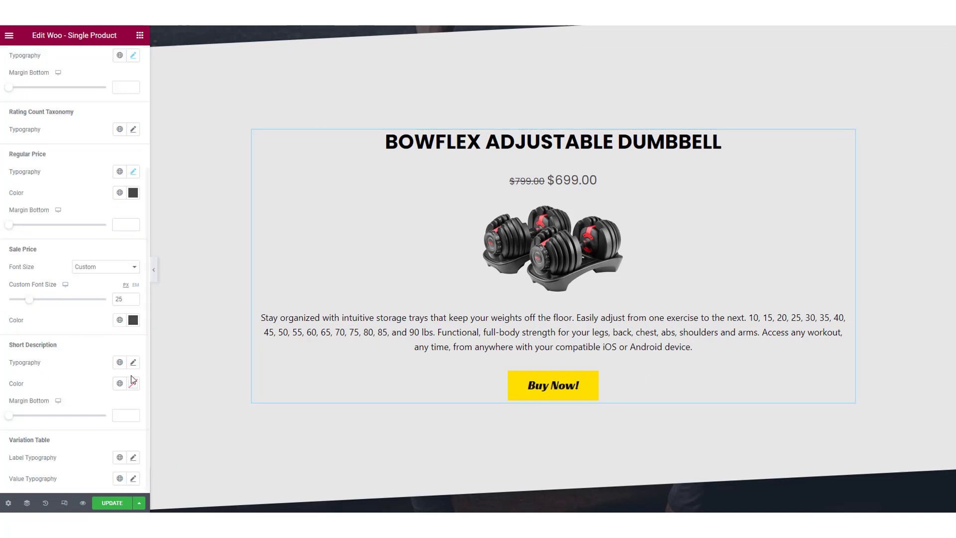
Set the short description typography to Poppins, size 16, weight 300.
{"action": "left_click", "coordinate": [133, 362]}
{"action": "left_click", "coordinate": [90, 410]}
{"action": "type", "text": "pop"}
{"action": "left_click", "coordinate": [92, 396]}
{"action": "left_click", "coordinate": [115, 441]}
{"action": "type", "text": "16"}
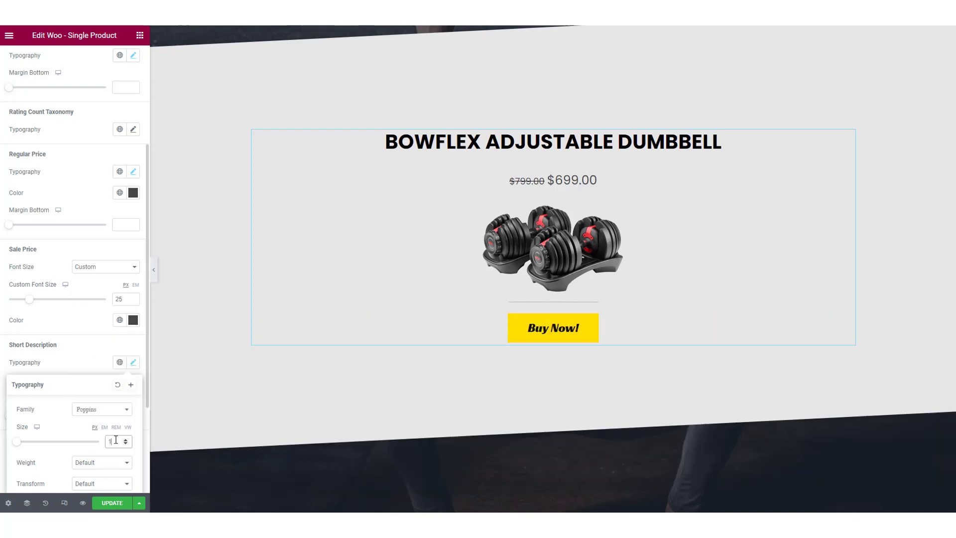
{"action": "left_click", "coordinate": [105, 463]}
{"action": "left_click", "coordinate": [85, 379]}
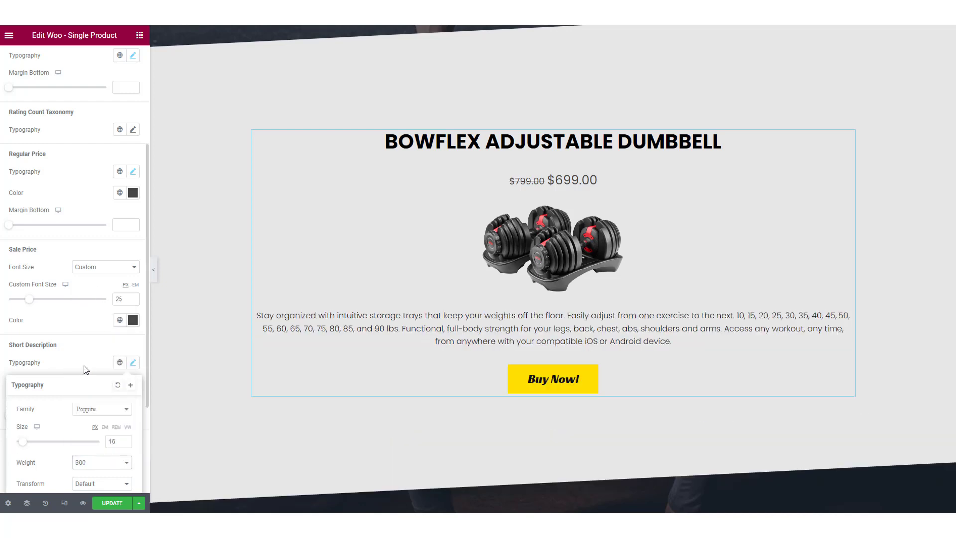
{"action": "left_click", "coordinate": [84, 365]}
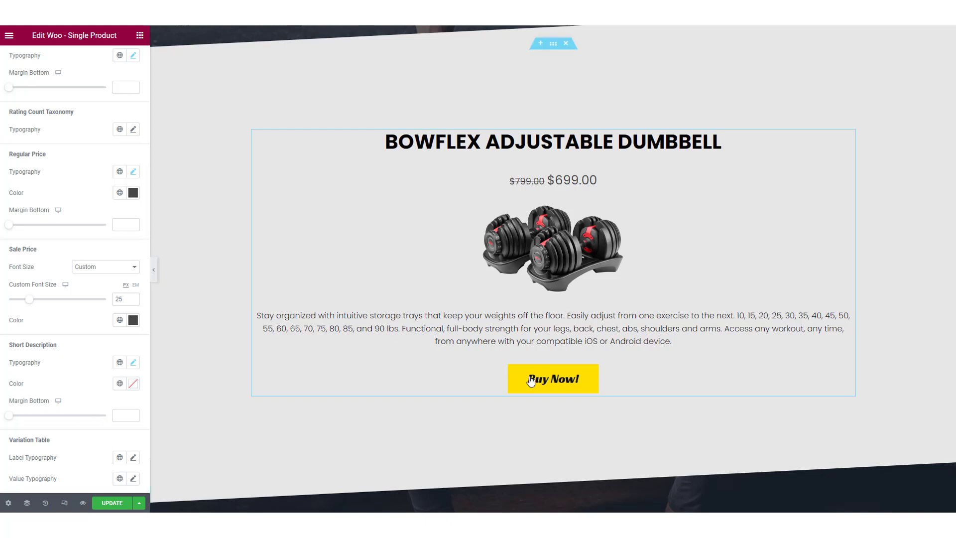
Set the variation table value typography font family to Poppins.
{"action": "left_click", "coordinate": [133, 479]}
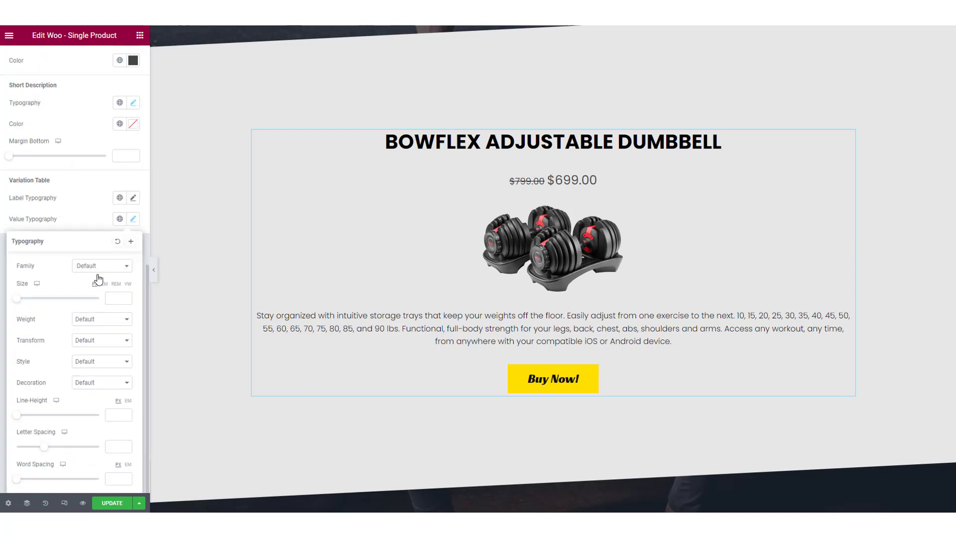
{"action": "left_click", "coordinate": [98, 269]}
{"action": "type", "text": "pop"}
{"action": "key", "text": "Return"}
{"action": "left_click", "coordinate": [84, 219]}
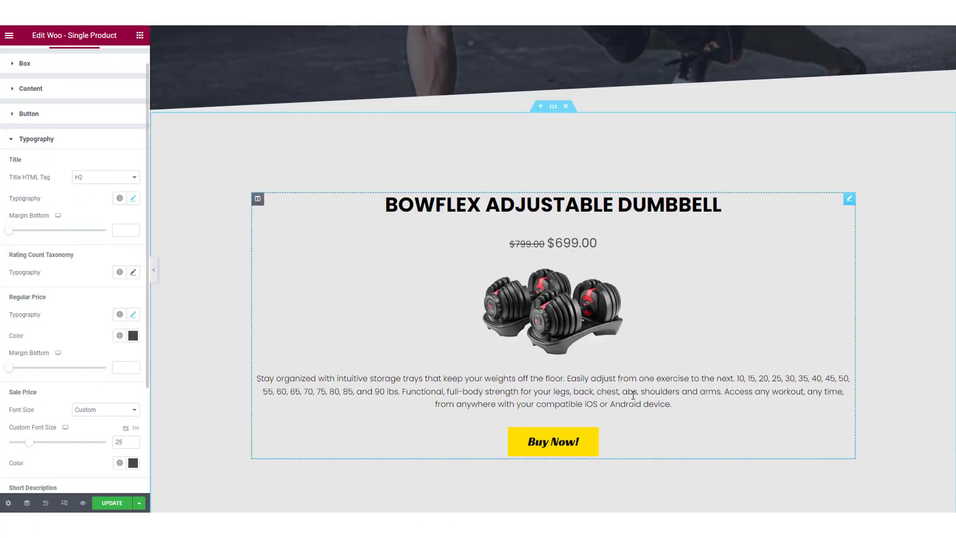